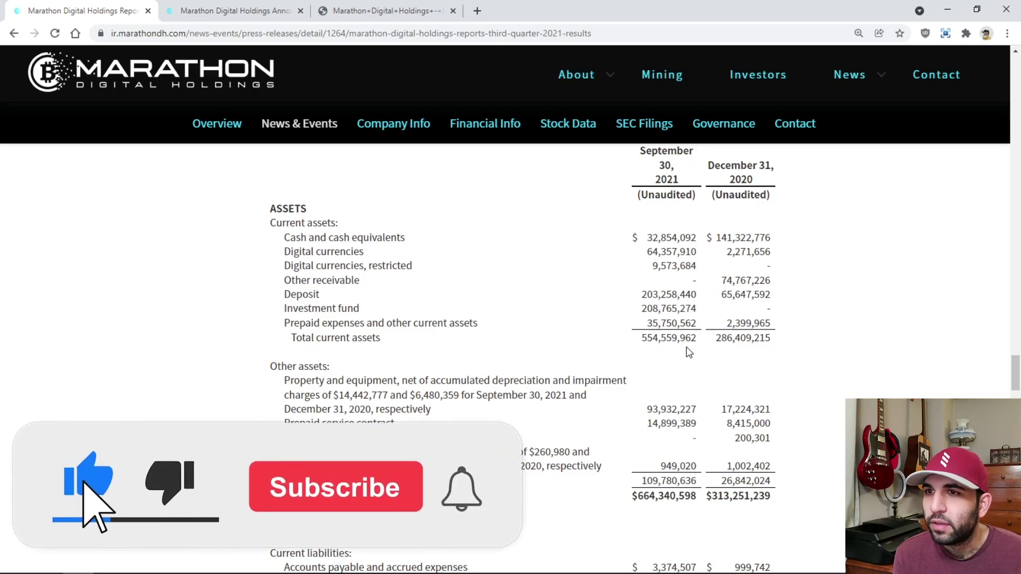
- Review the balance sheet's assets and liabilities, highlighting the September 30, 2021 total liabilities and warrant liability figures
scroll(681, 329, "down", 1)
scroll(584, 386, "down", 1)
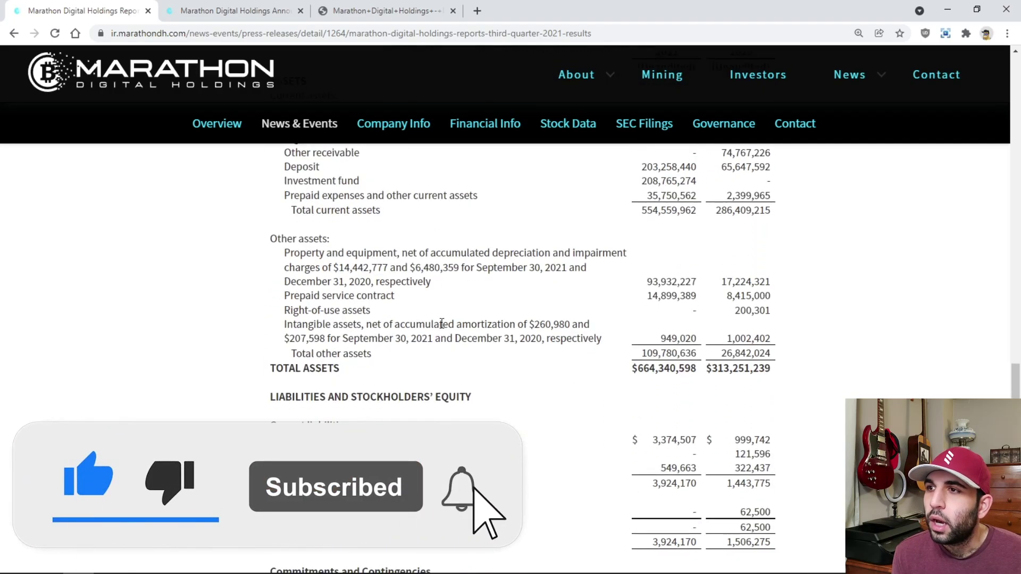
scroll(556, 423, "up", 1)
scroll(568, 419, "down", 1)
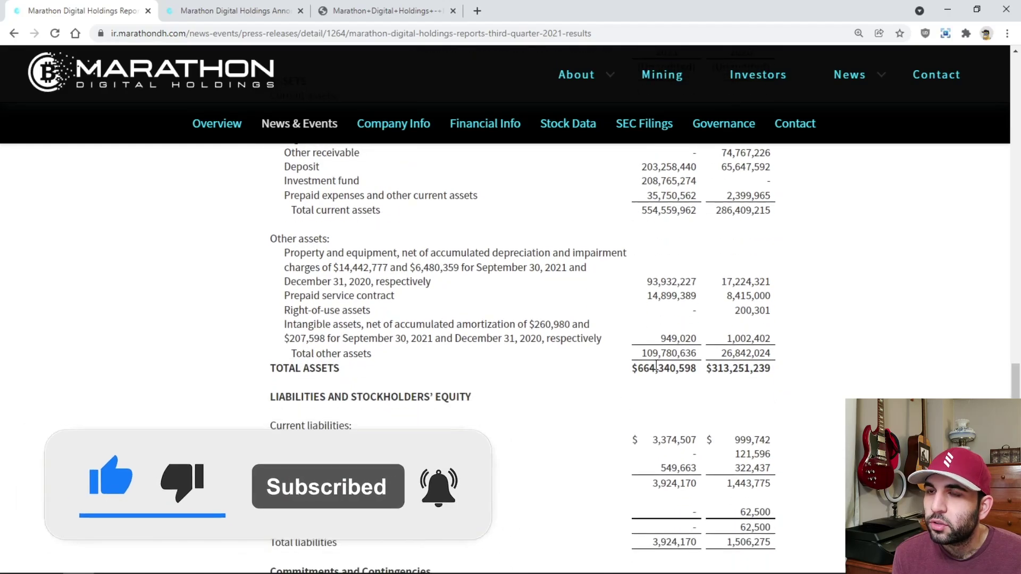
scroll(569, 421, "down", 2)
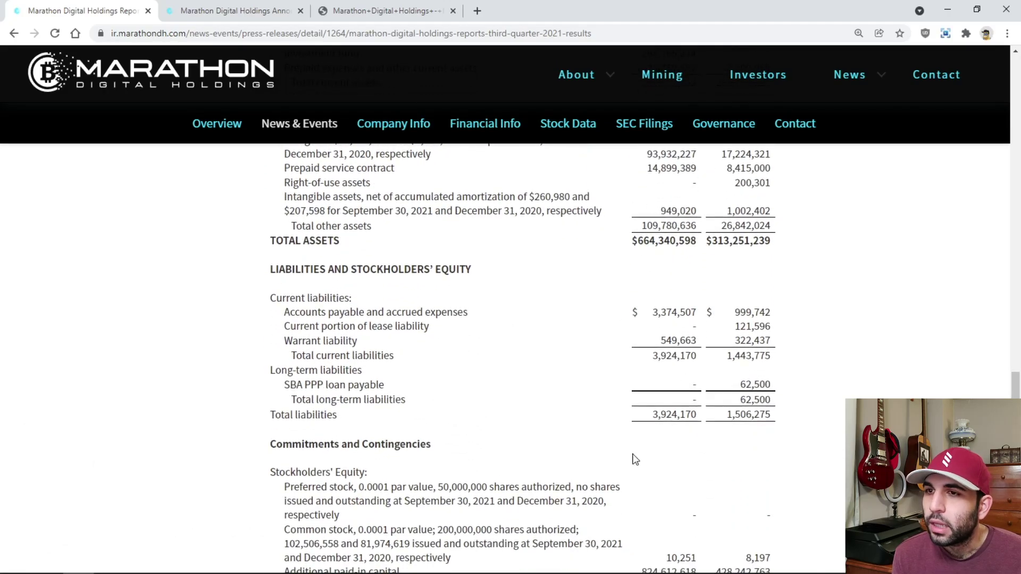
left_click_drag(650, 421, 703, 421)
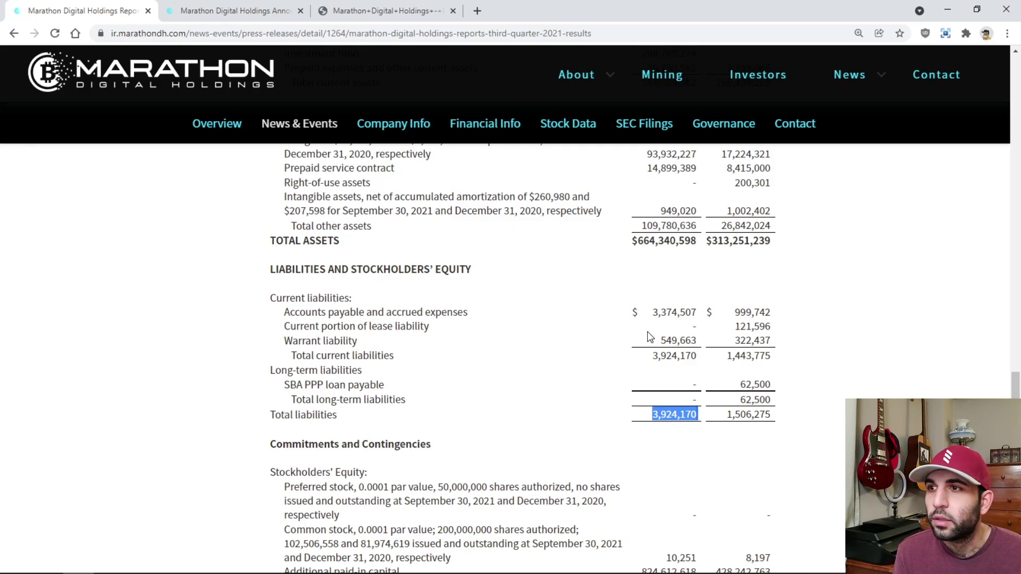
left_click_drag(650, 343, 698, 341)
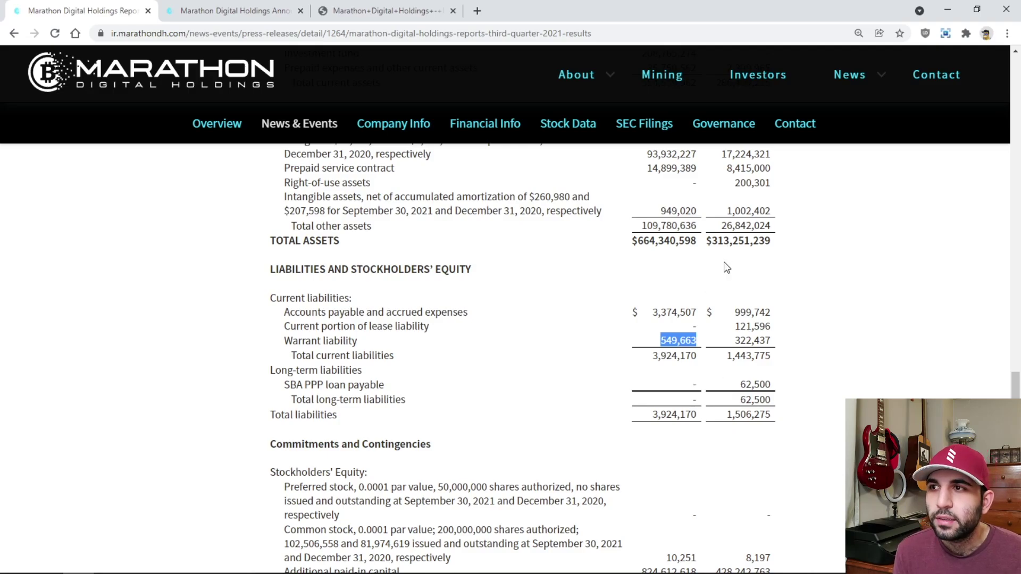
- Read on from stockholders' equity through the non-GAAP reconciliation tables to the end of the press release
scroll(692, 307, "down", 6)
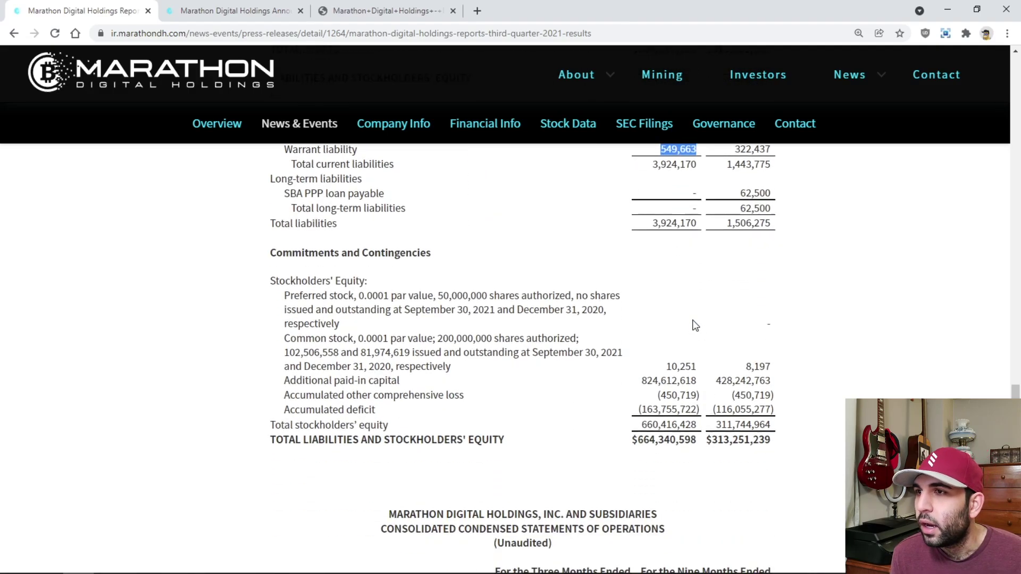
scroll(653, 317, "down", 15)
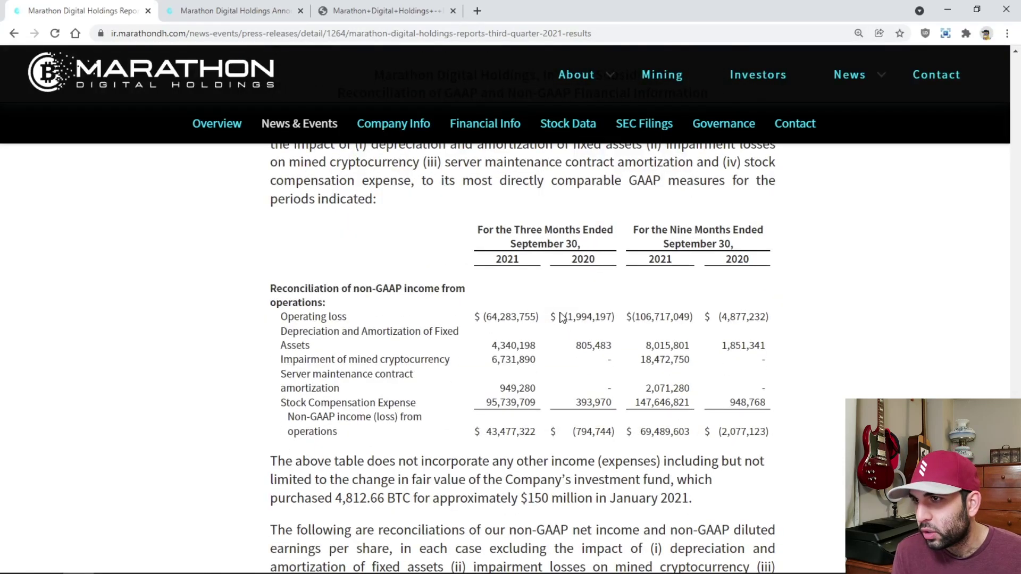
scroll(532, 349, "down", 5)
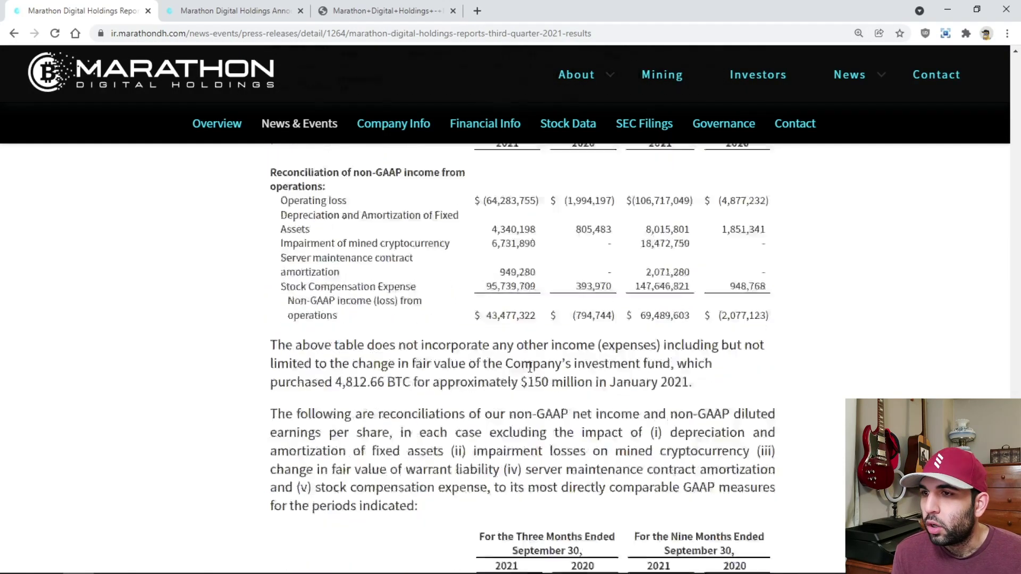
scroll(539, 364, "down", 9)
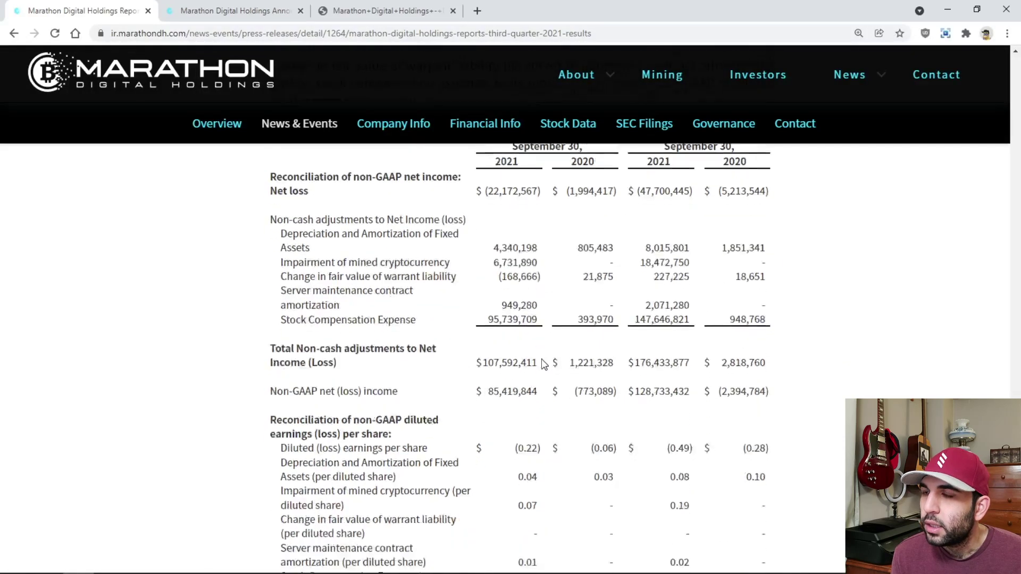
scroll(536, 358, "down", 5)
scroll(537, 358, "up", 4)
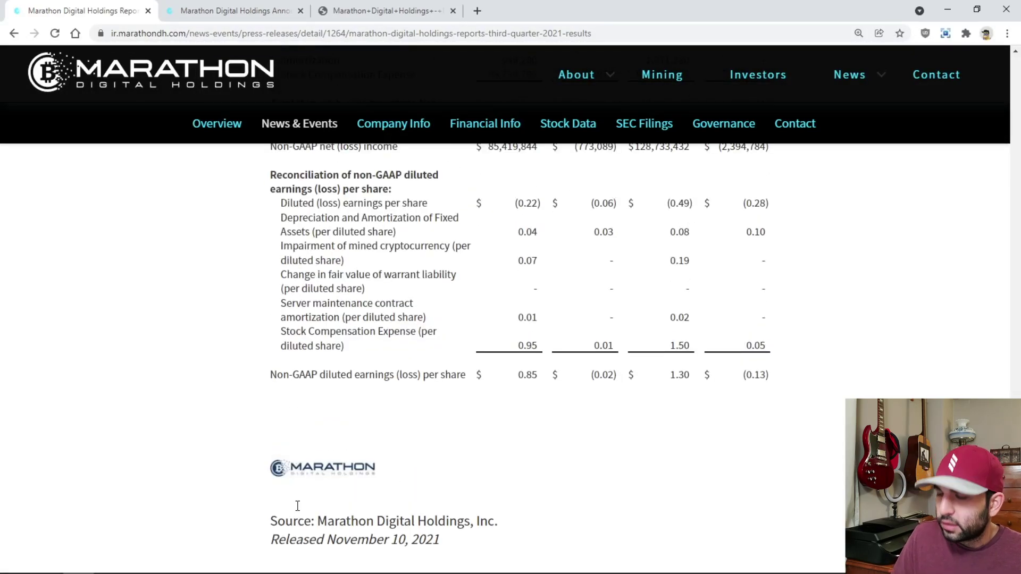
- Switch to the November 2021 investor presentation and examine the slide on aggressively scaling mining operations
left_click(242, 10)
left_click(375, 11)
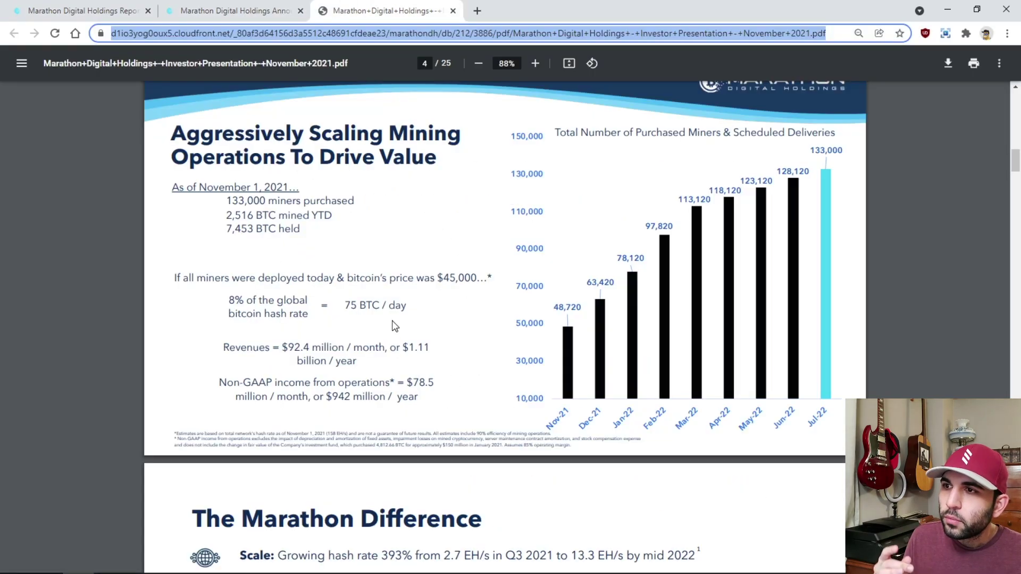
scroll(395, 326, "up", 8)
triple_click(410, 296)
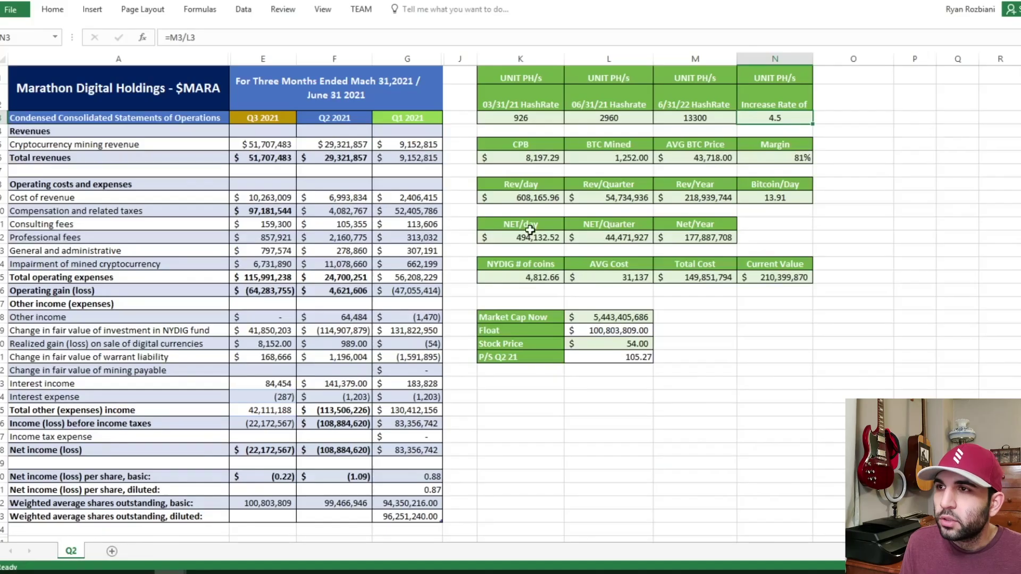
- In the Excel workbook, examine the 03/31/21 and 06/31/21 hashrate headings with their values
scroll(532, 230, "up", 2)
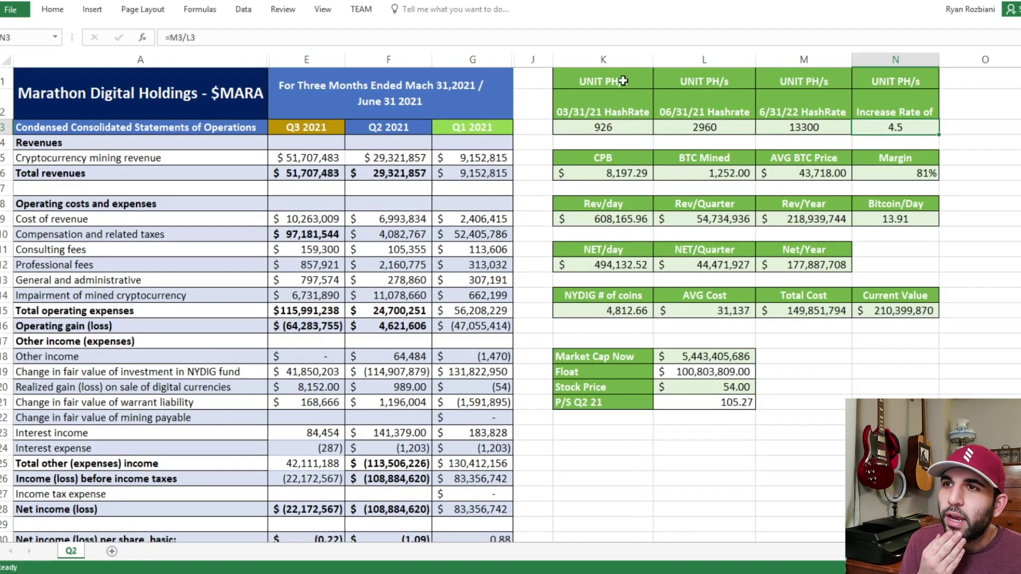
left_click_drag(625, 103, 631, 127)
left_click_drag(697, 99, 710, 129)
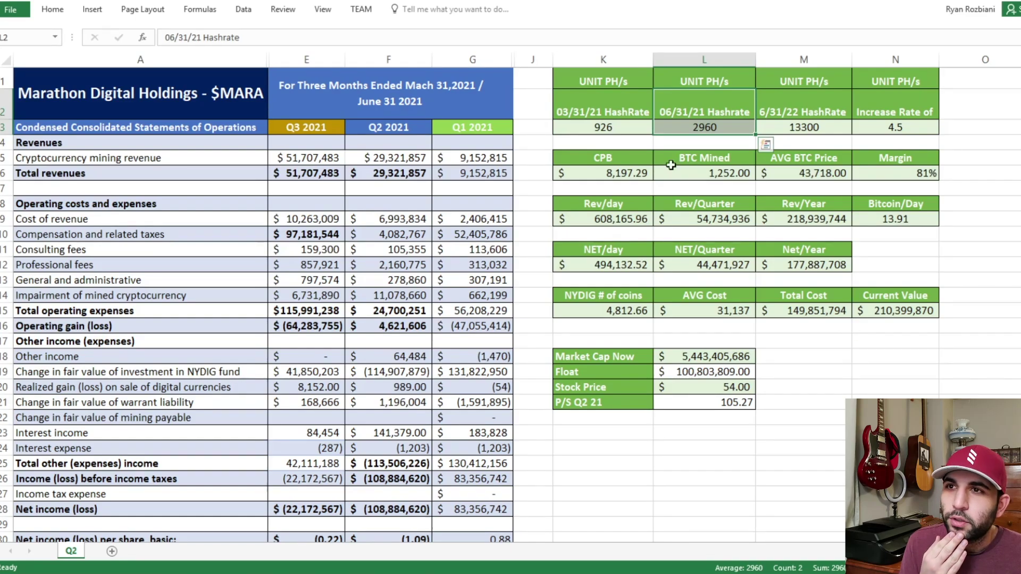
- Change the date in the 06/31/21 Hashrate heading to 10/31/21
left_click(670, 114)
double_click(668, 113)
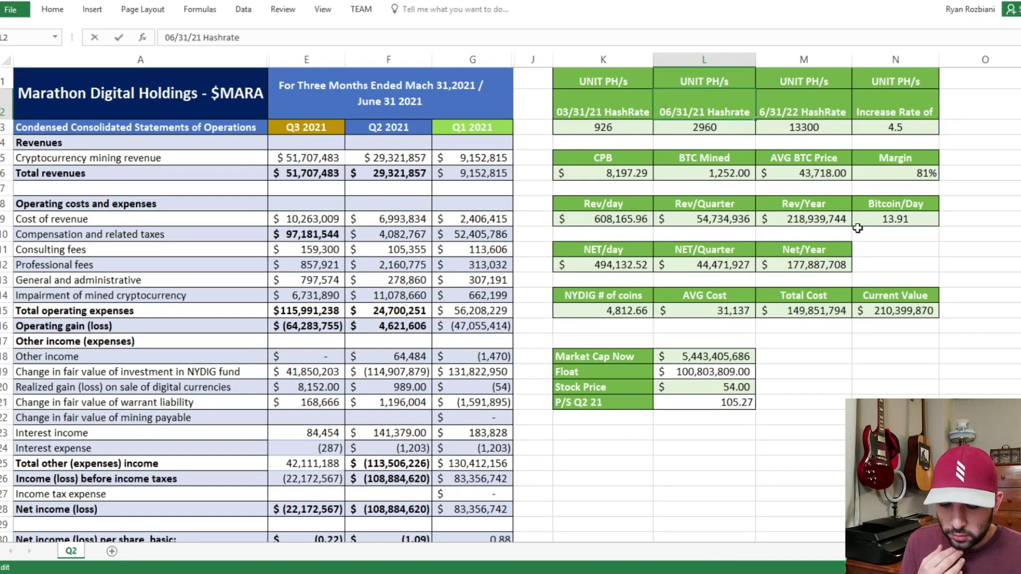
key("Delete")
type("1")
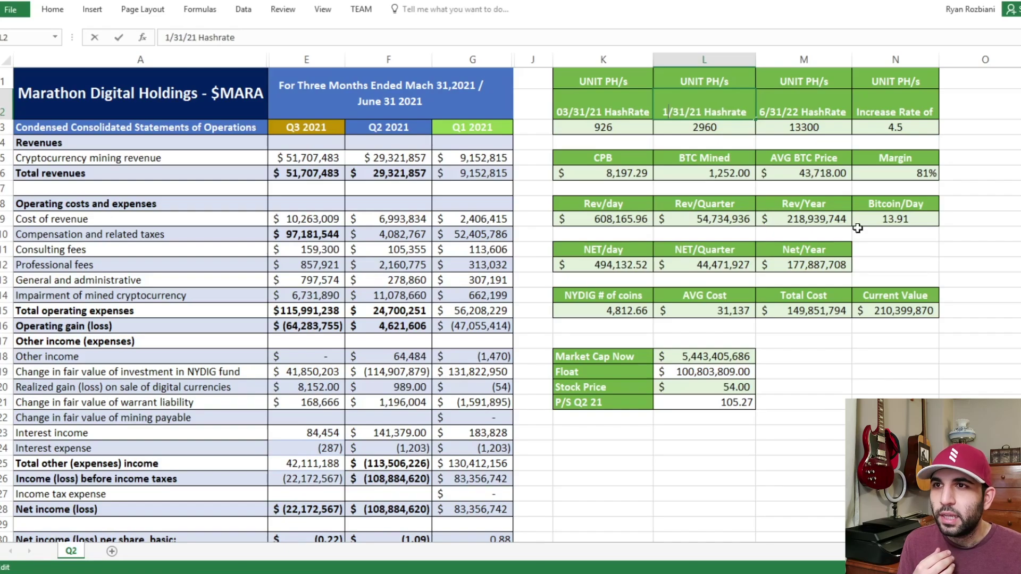
key("Return")
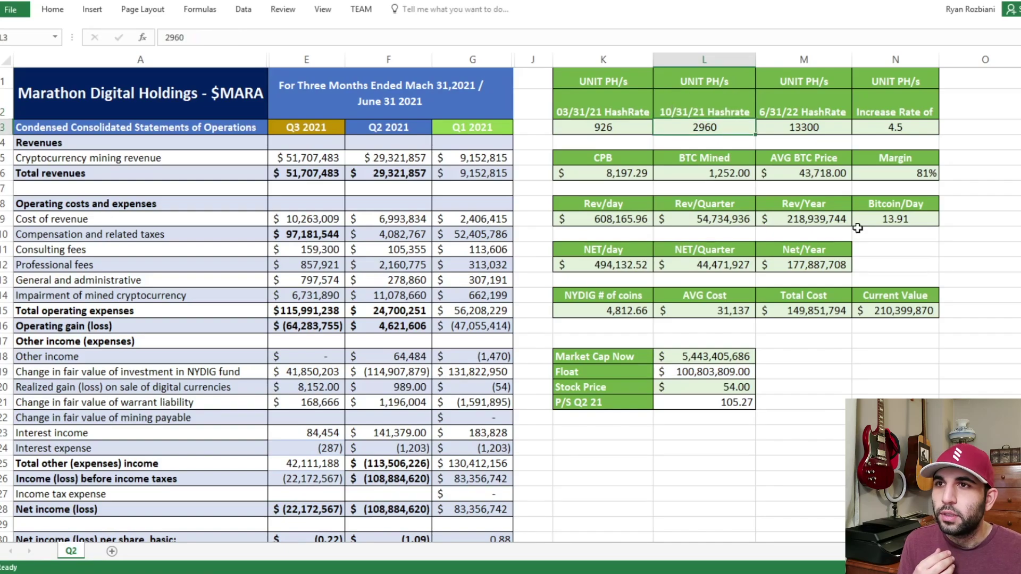
- Set the heading in L2 to 9/31/21 Hashrate
double_click(669, 112)
key("Delete")
key("Delete")
type("9")
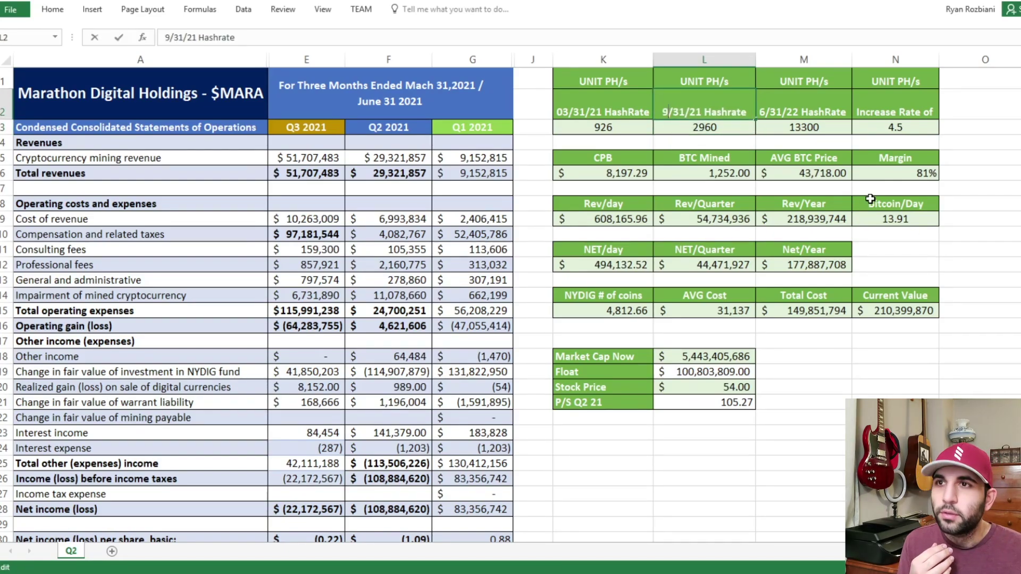
key("Return")
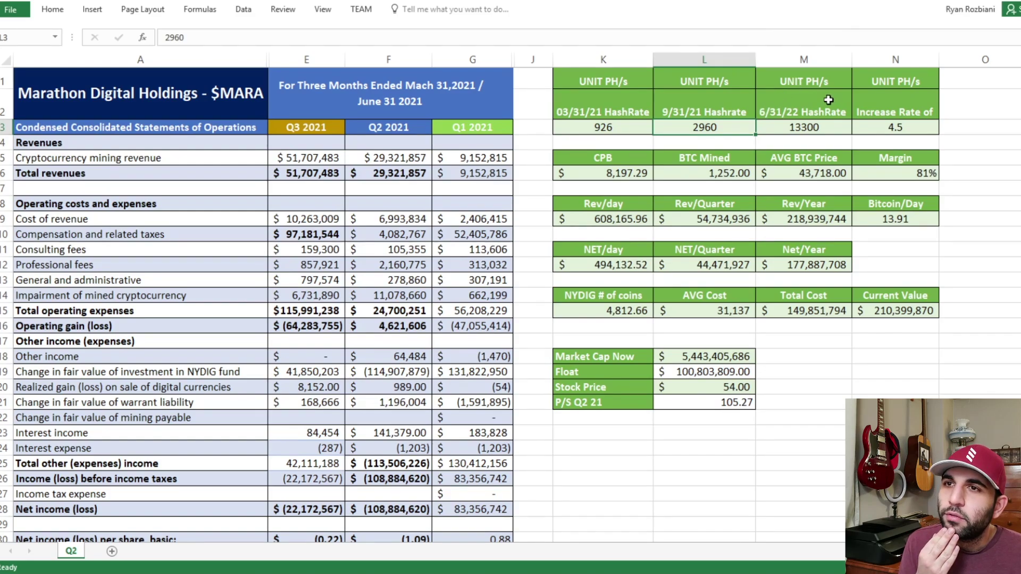
- Inspect the 6/31/22 hashrate, the increase rate, the CPB formula and the average BTC price
left_click_drag(830, 101, 798, 128)
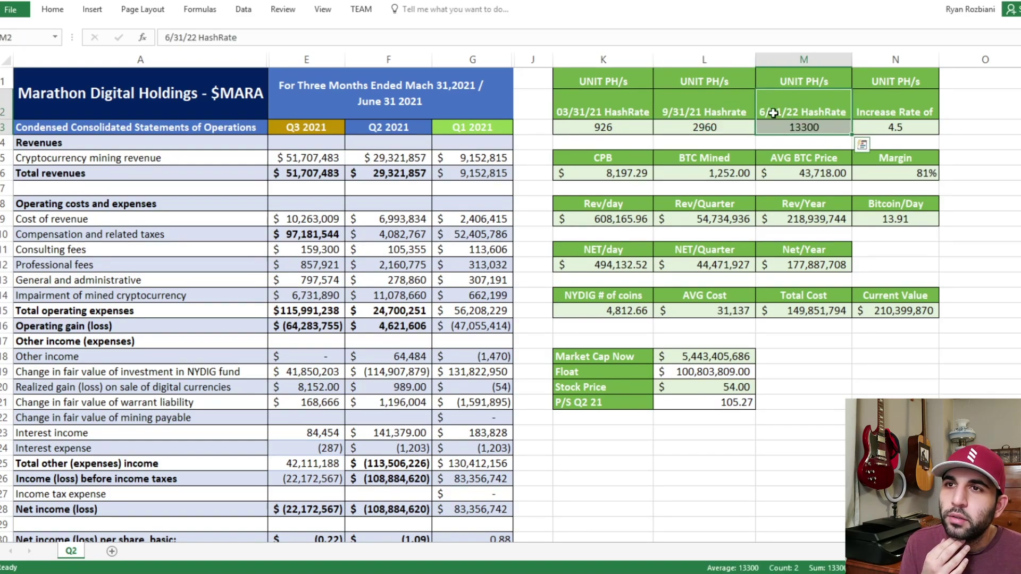
left_click(905, 130)
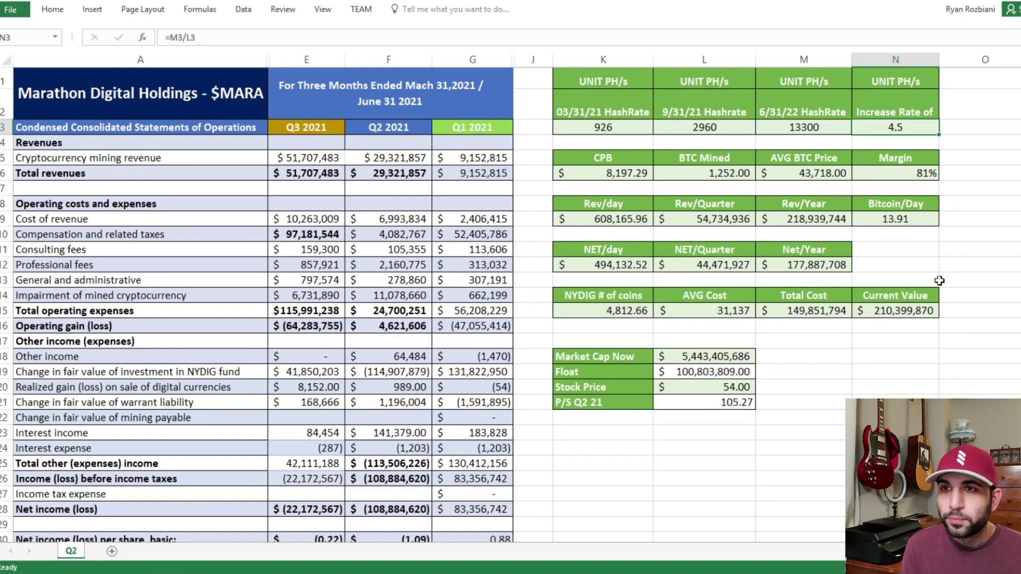
double_click(620, 177)
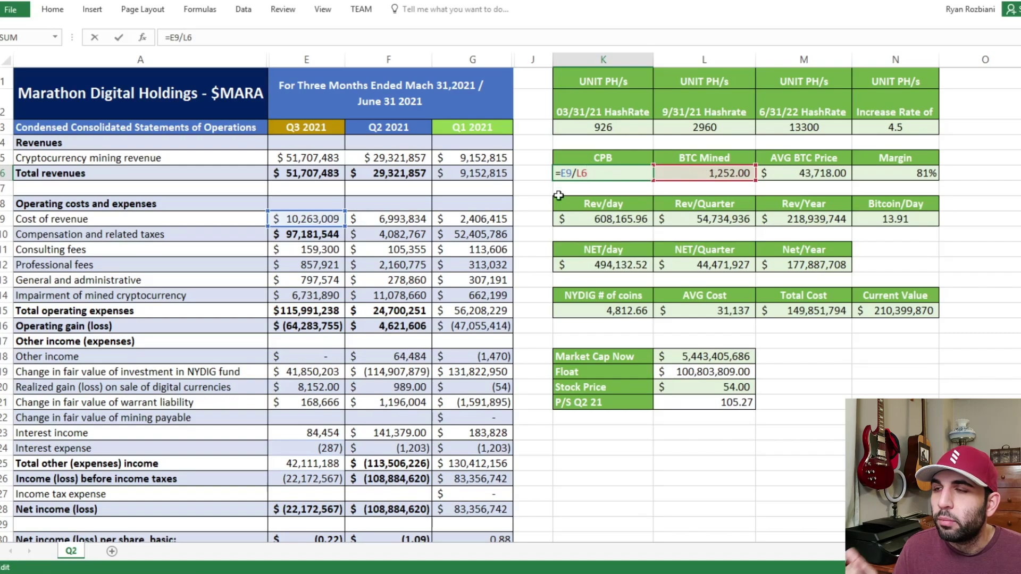
key("Return")
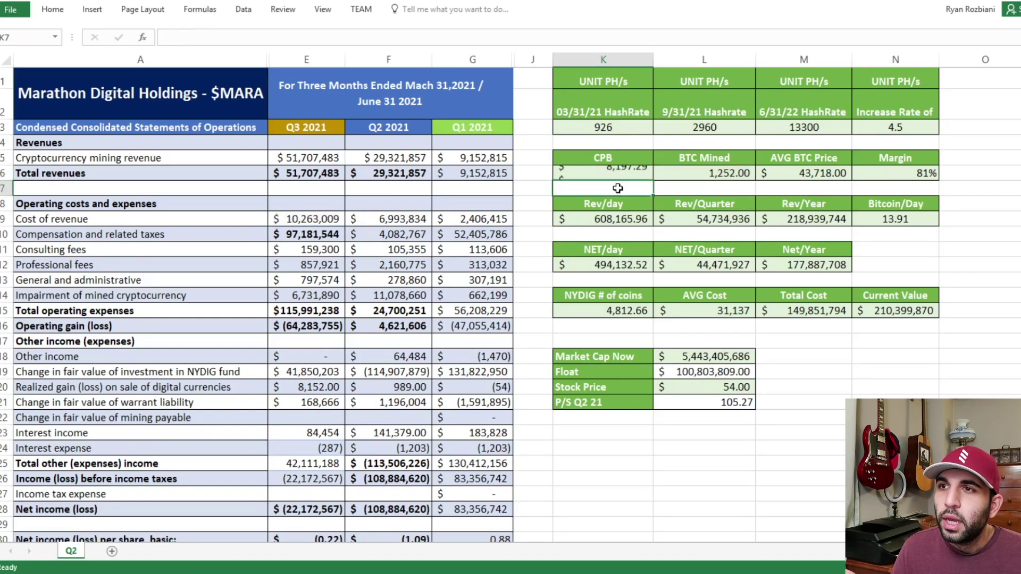
left_click(825, 176)
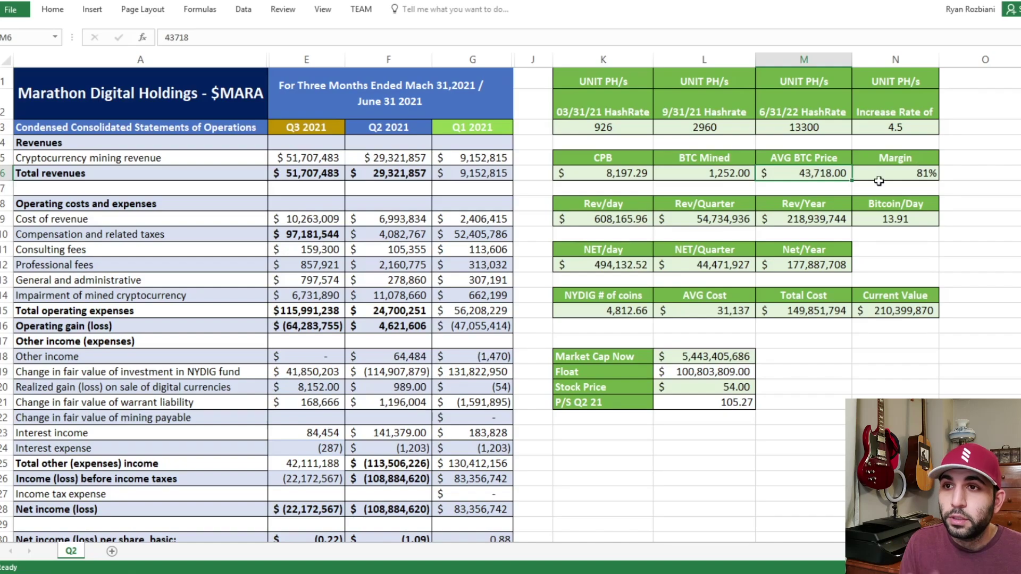
- Check the revenue per day, quarter and year, the Bitcoin per day, and the matching net figures
left_click(602, 215)
left_click(708, 218)
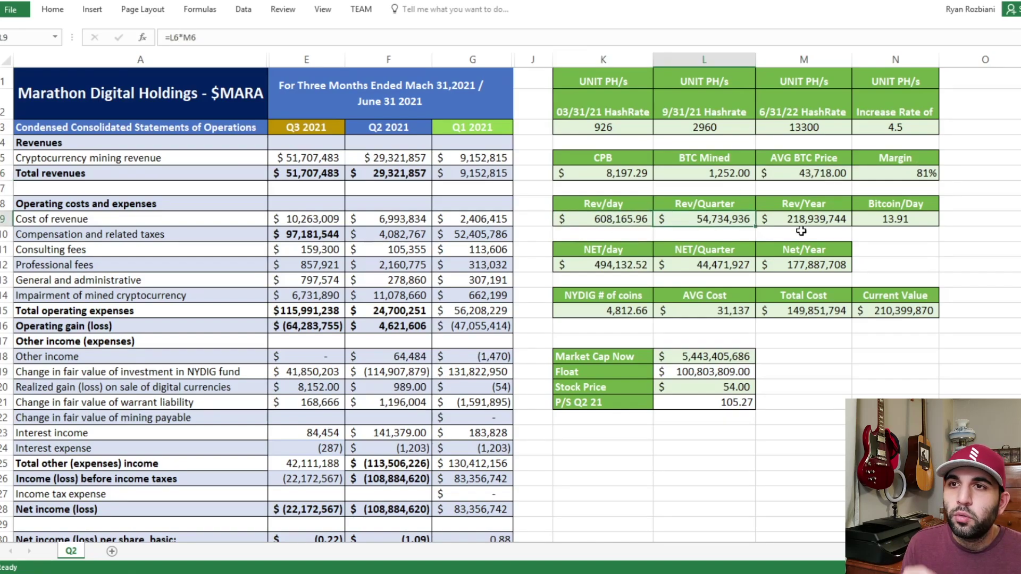
left_click(808, 221)
left_click(892, 218)
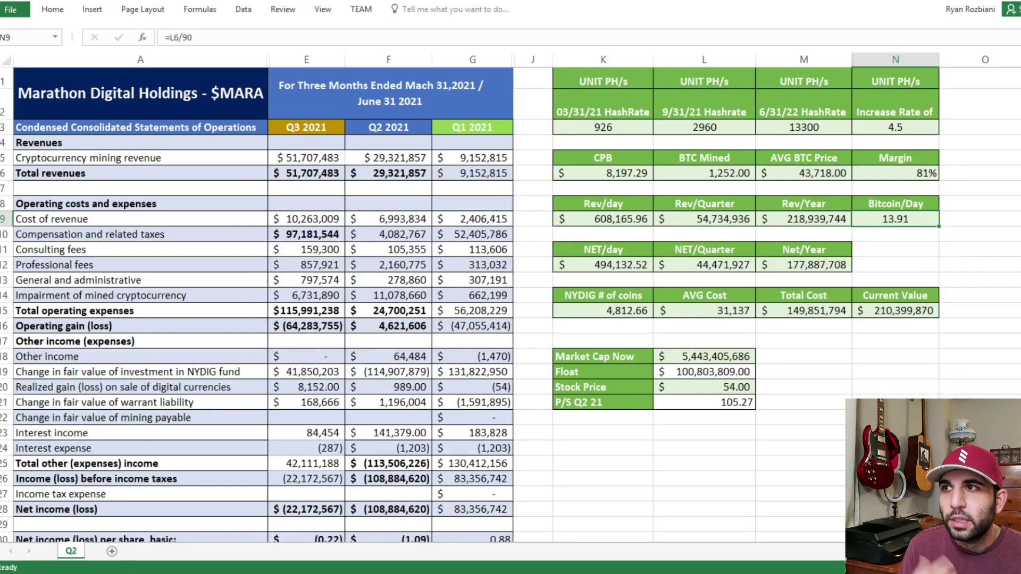
left_click_drag(628, 264, 809, 253)
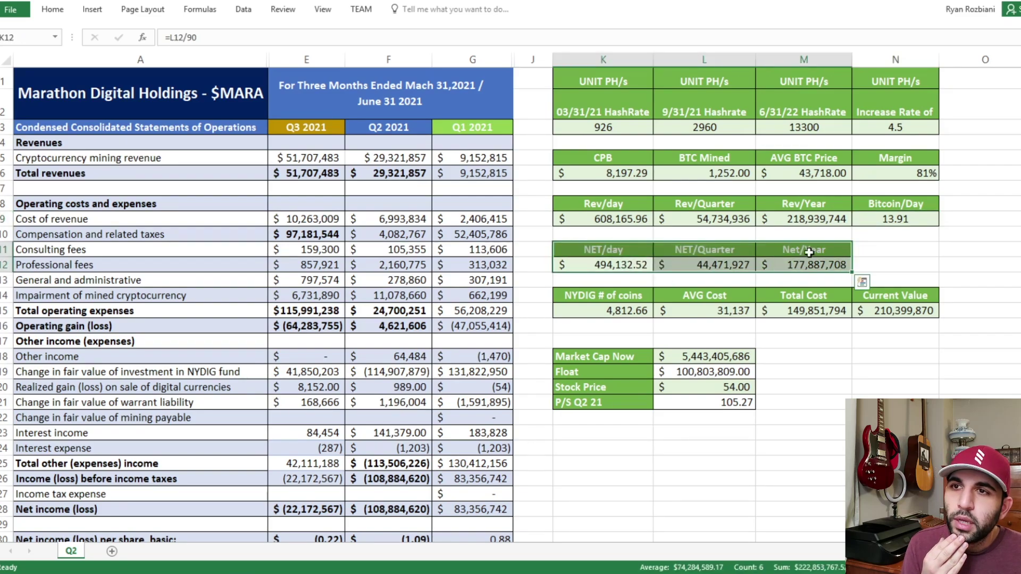
left_click(832, 408)
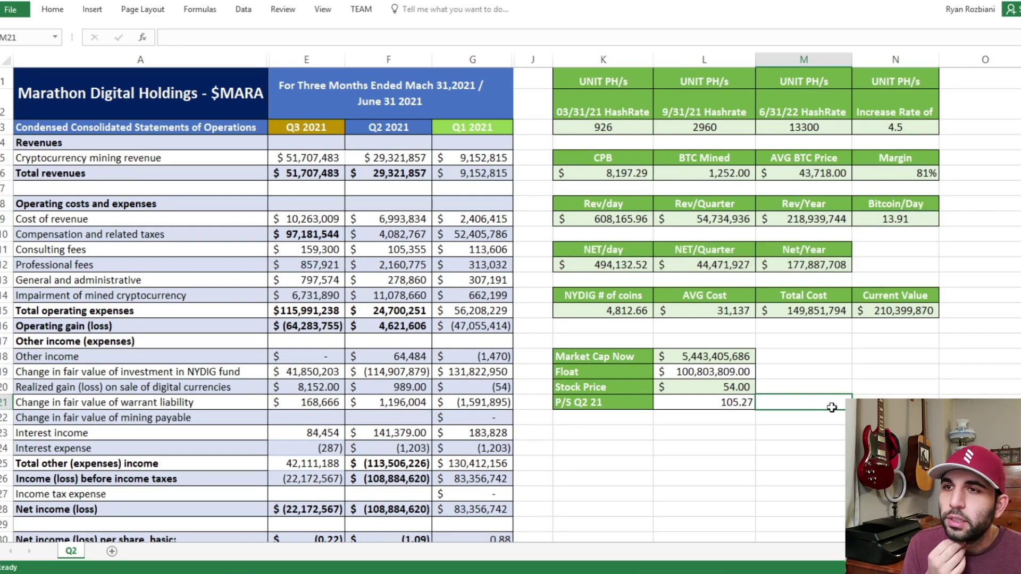
left_click(791, 266)
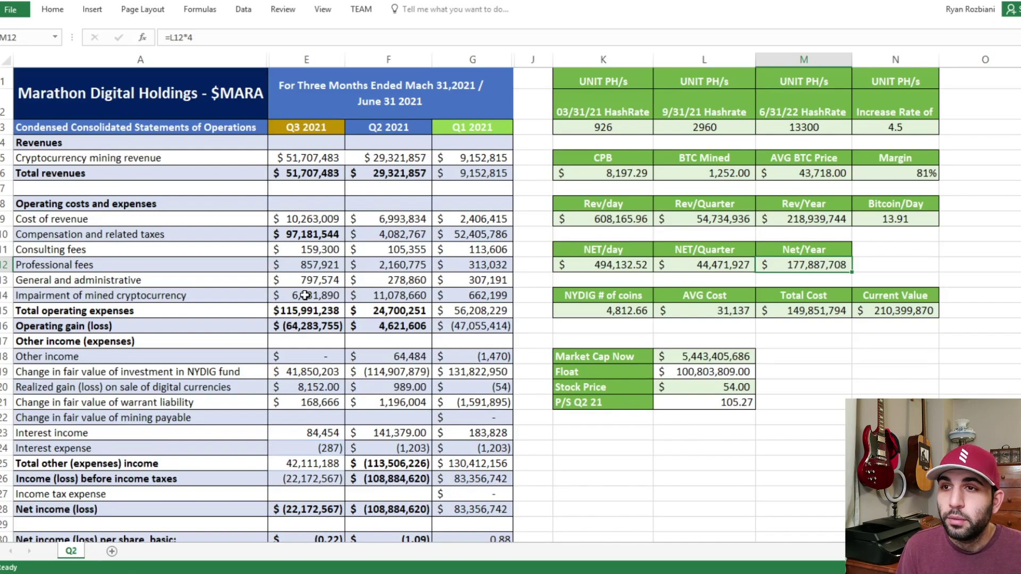
- Examine the NYDIG coin cost and current value, and the market cap, float and P/S Q2 21 formulas
left_click_drag(629, 308, 931, 313)
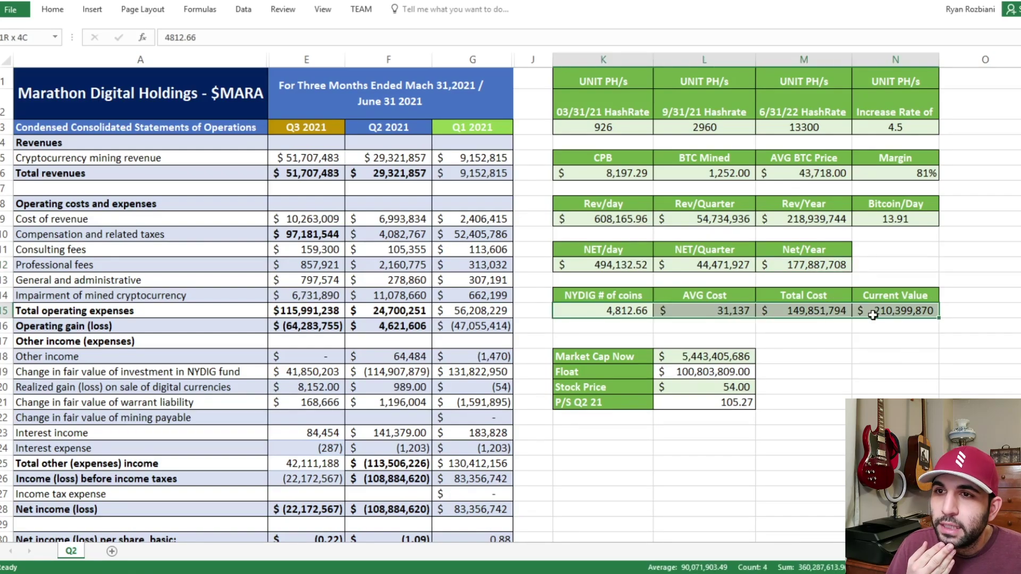
left_click(886, 313)
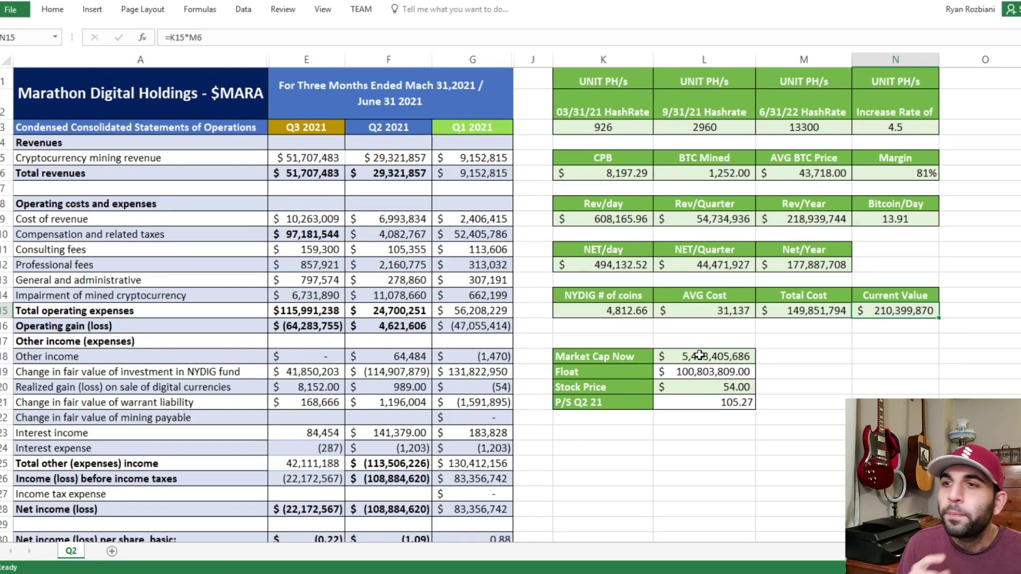
scroll(699, 356, "down", 1)
scroll(720, 356, "up", 1)
left_click(719, 357)
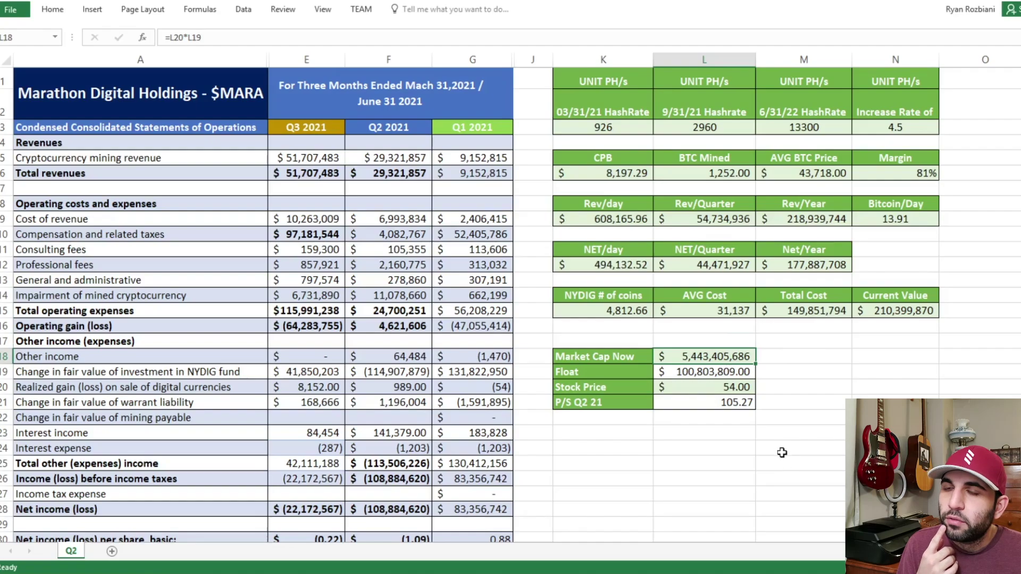
left_click(706, 372)
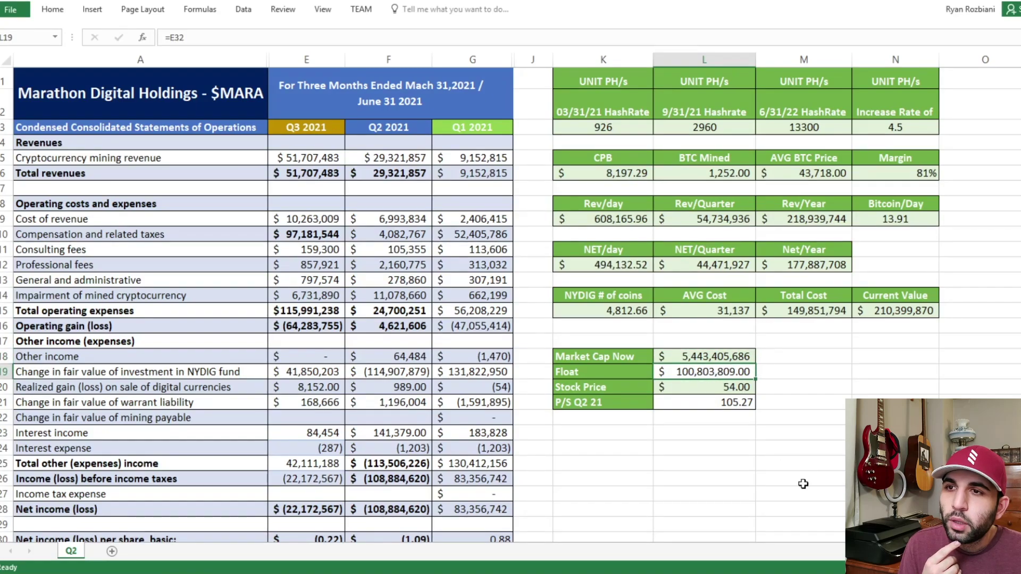
scroll(803, 484, "down", 1)
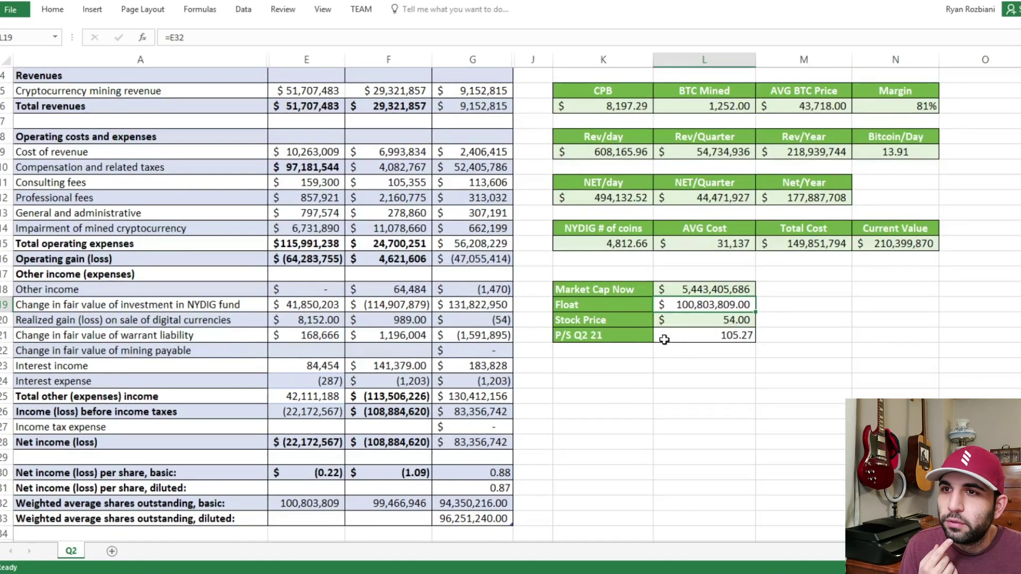
scroll(744, 403, "up", 1)
key("Down")
key("Down")
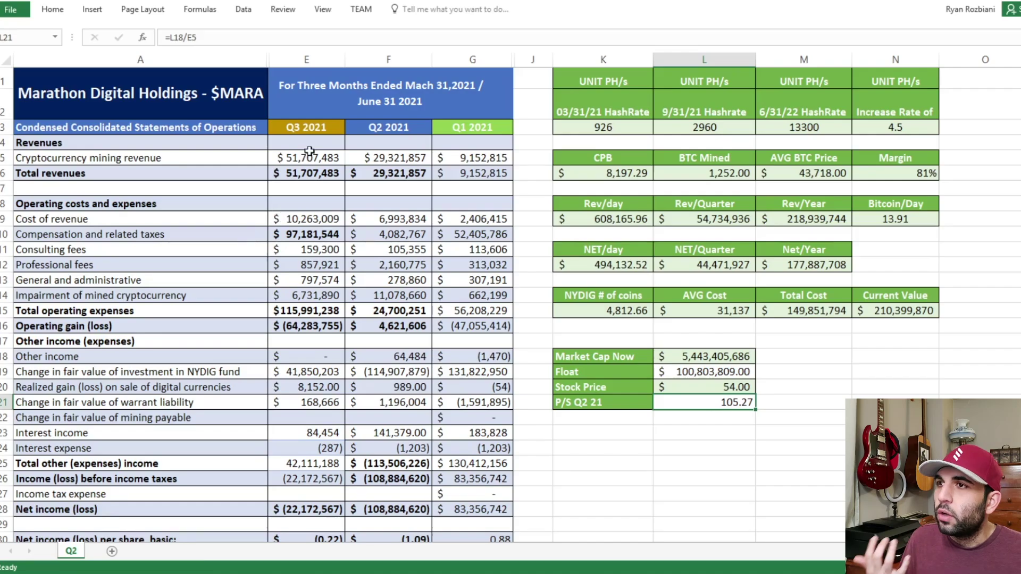
- Inspect the Q3 2021 total revenues and compare the cost of revenue for Q3 and Q2 2021
scroll(347, 230, "down", 1)
scroll(377, 271, "up", 2)
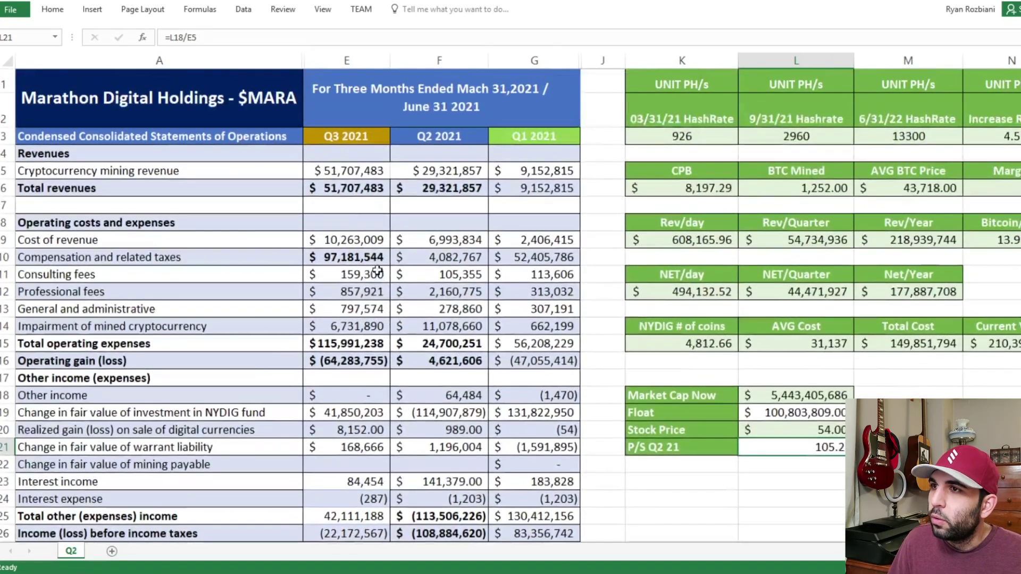
left_click(341, 189)
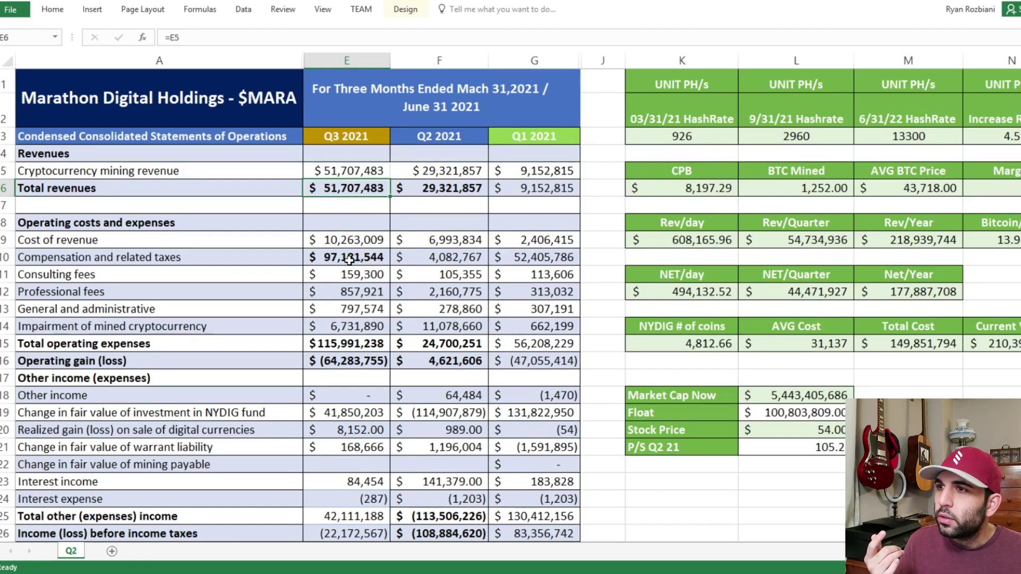
left_click(355, 240)
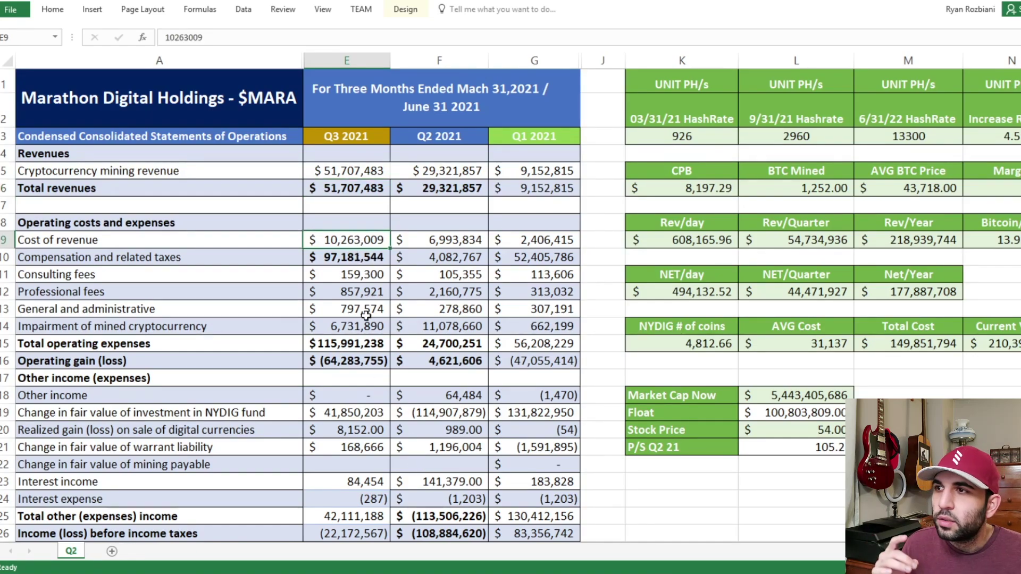
left_click(442, 237)
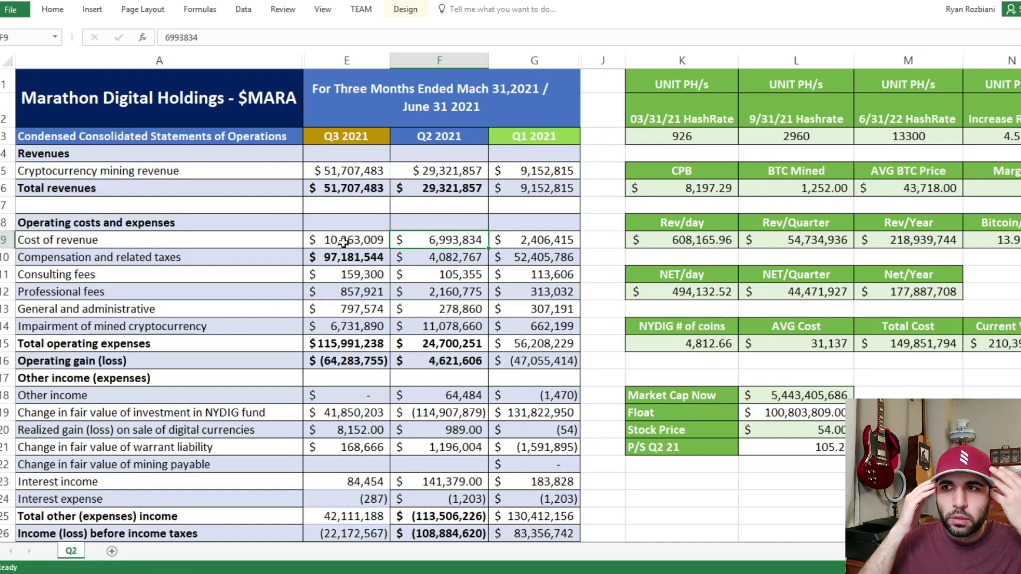
- Review the Q3 2021 expense lines from compensation to impairment of mined cryptocurrency, comparing the impairment with Q2
left_click(346, 259)
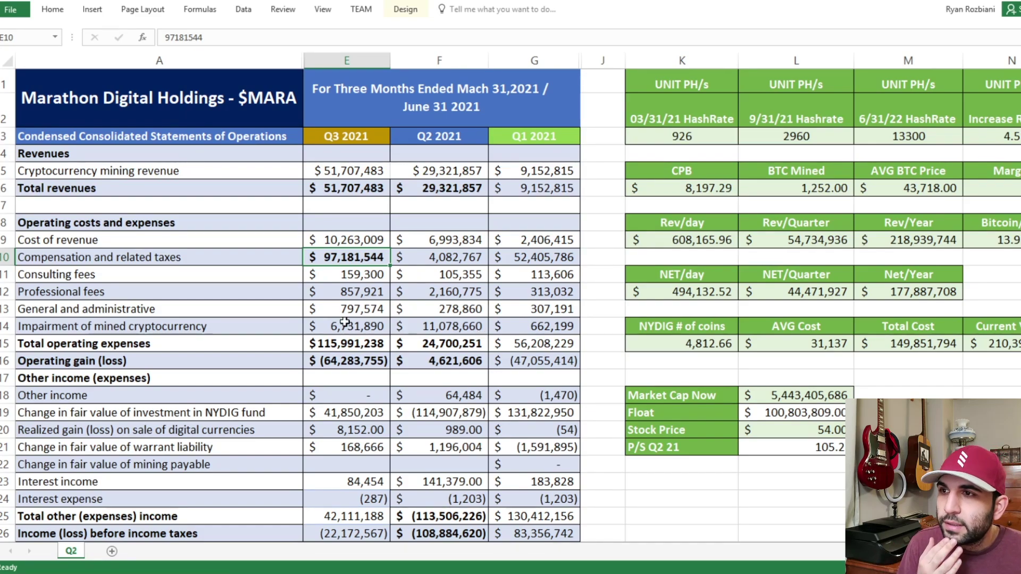
key("Down")
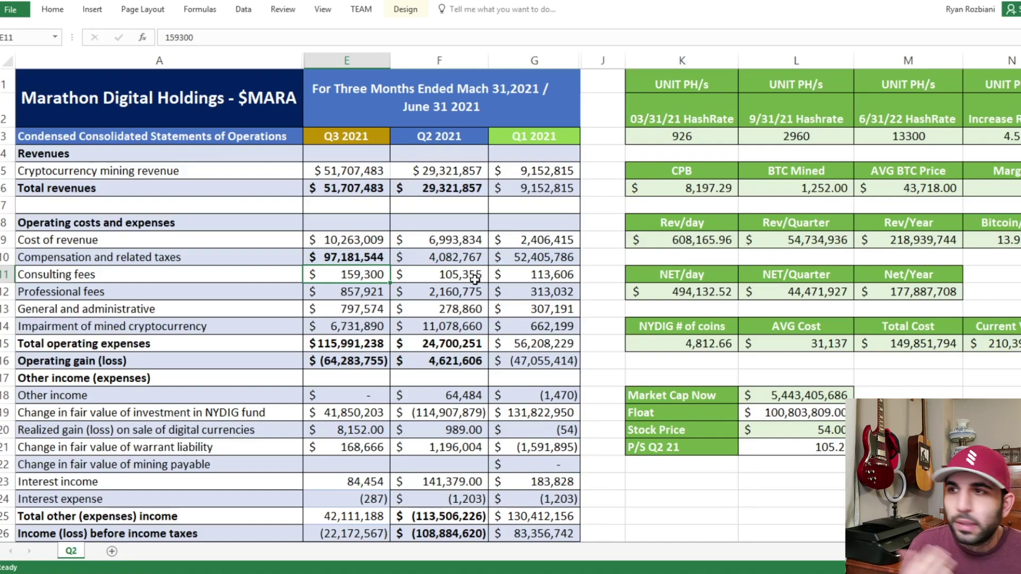
scroll(426, 276, "down", 1)
scroll(377, 278, "up", 1)
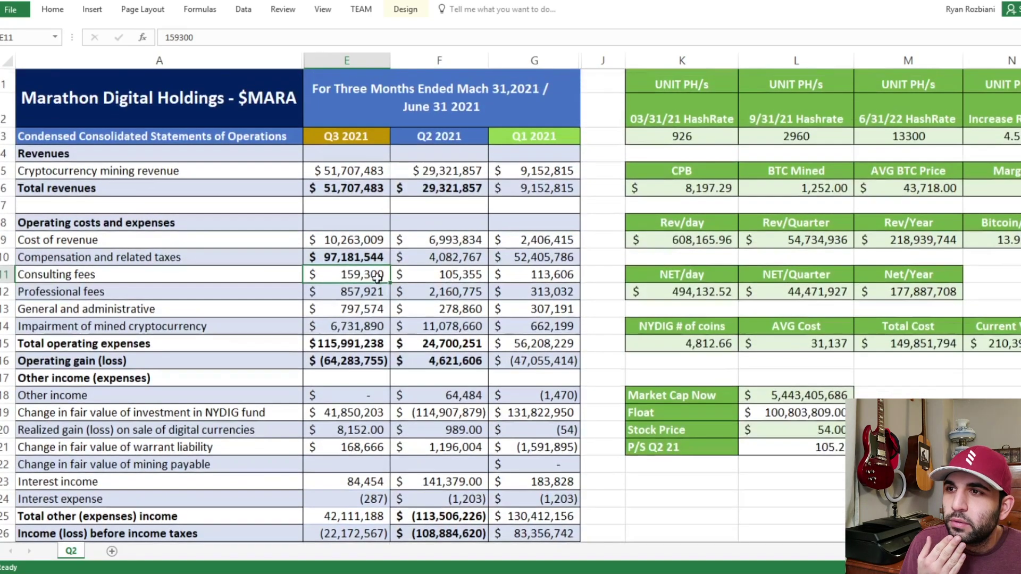
left_click(348, 294)
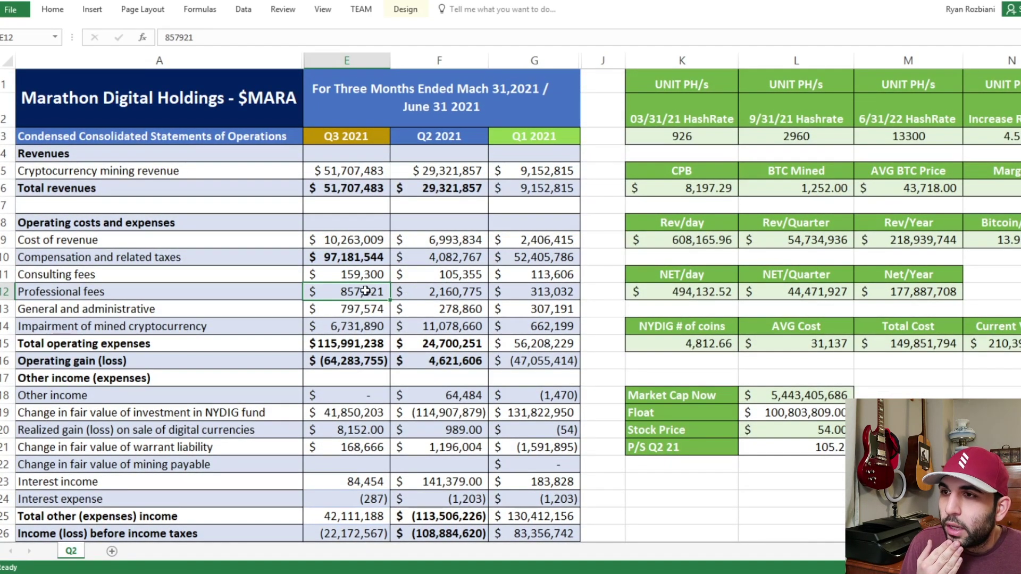
left_click(373, 309)
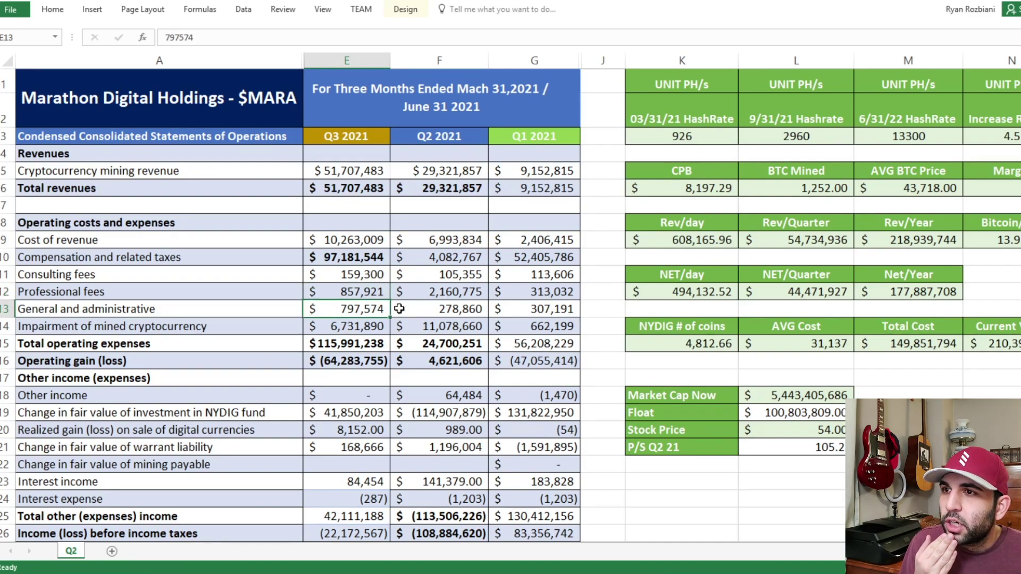
left_click(364, 326)
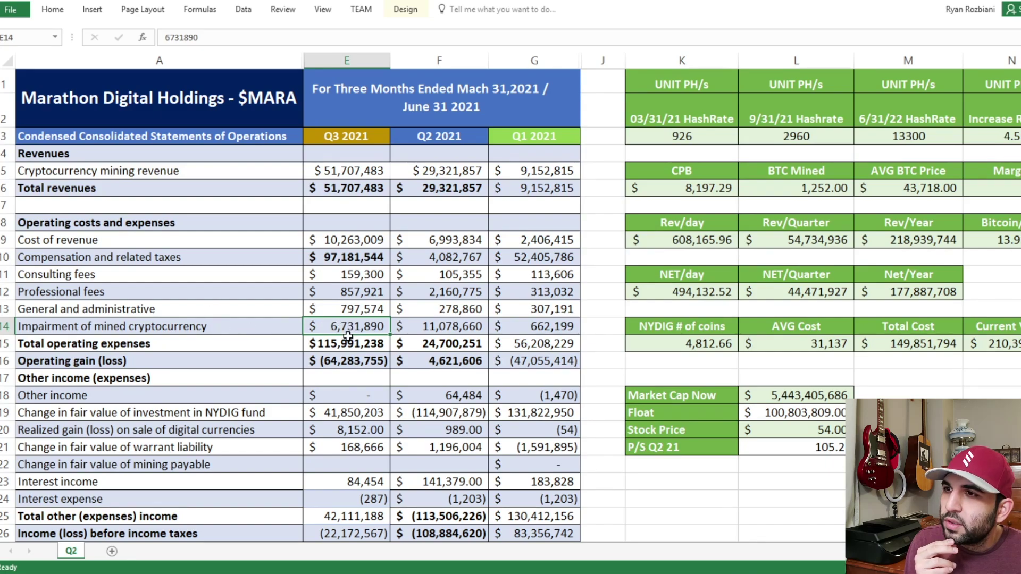
left_click(425, 329)
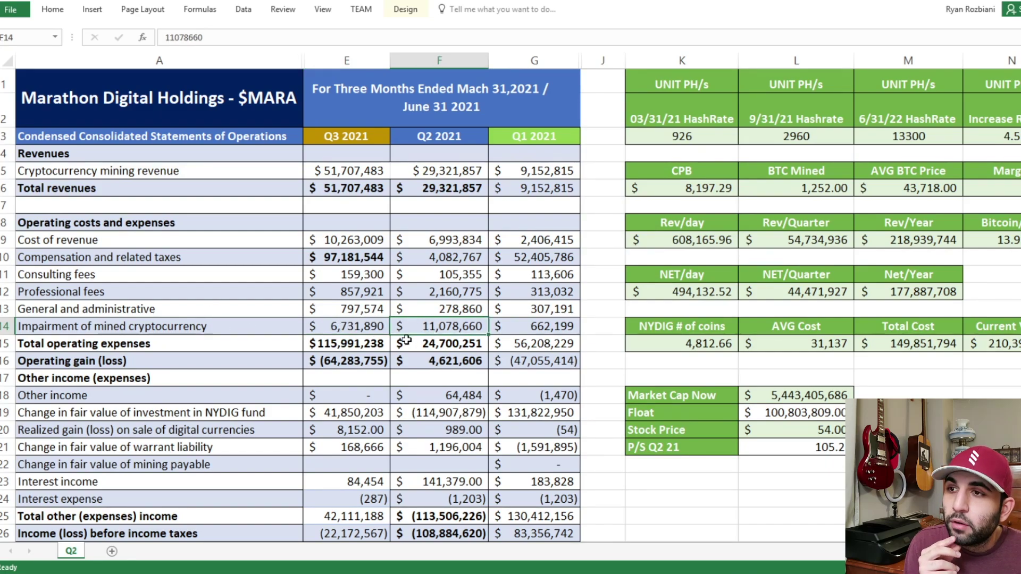
- Check the formulas behind Q3 2021 total operating expenses and operating loss, and revisit the compensation expense
scroll(403, 337, "down", 1)
left_click(351, 282)
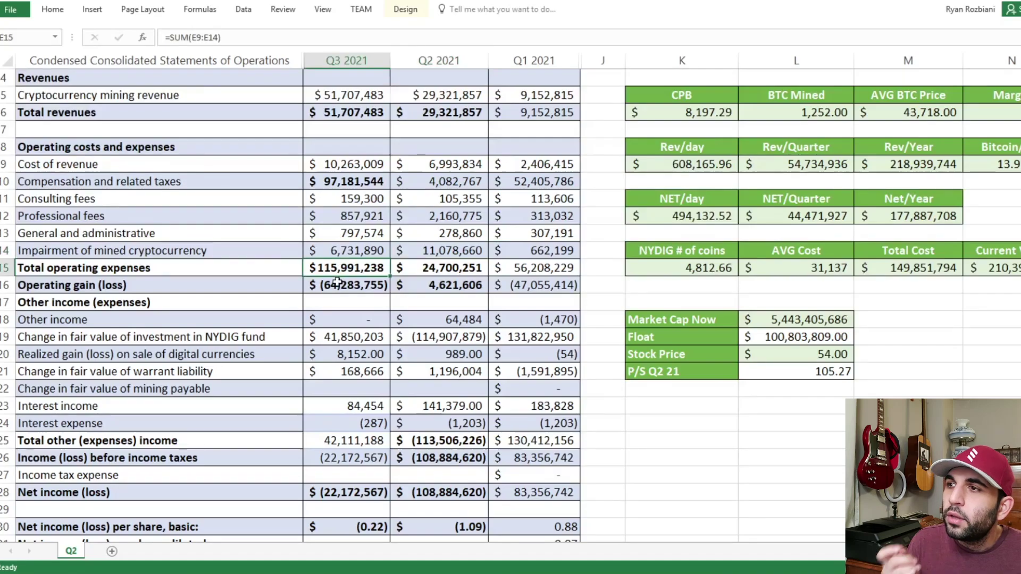
scroll(351, 288, "up", 1)
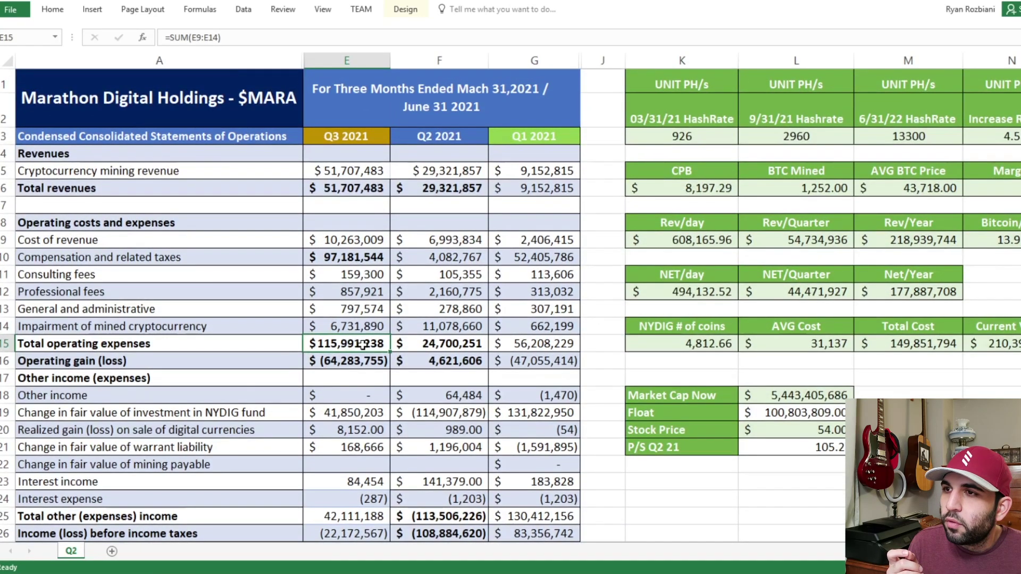
double_click(361, 343)
left_click(295, 329)
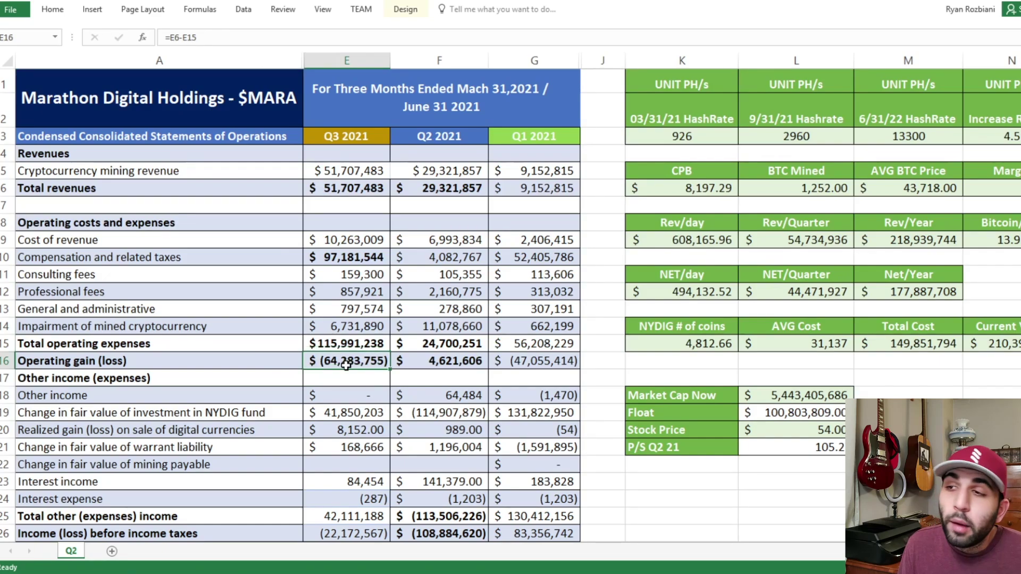
left_click(354, 257)
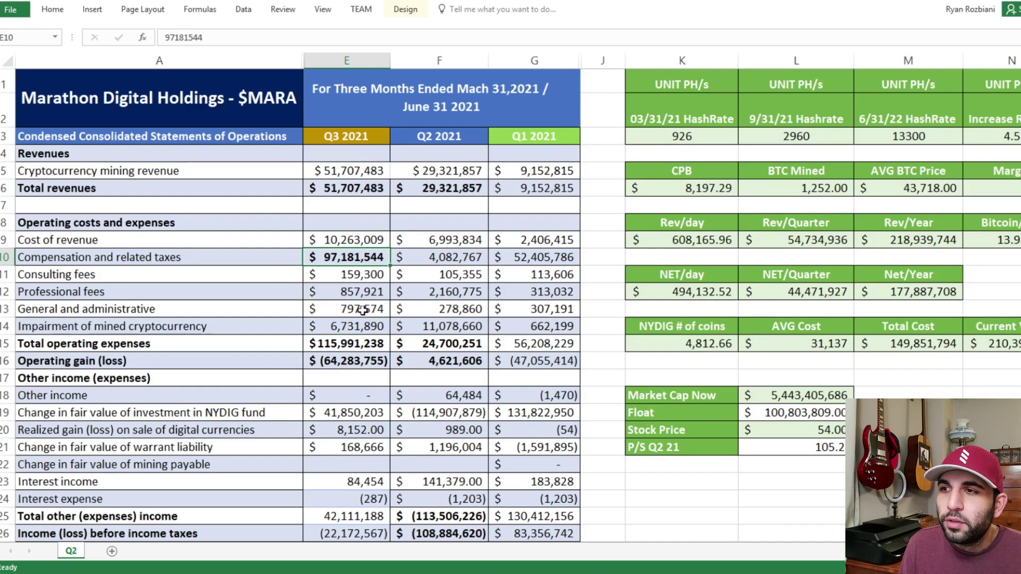
double_click(360, 365)
key("Return")
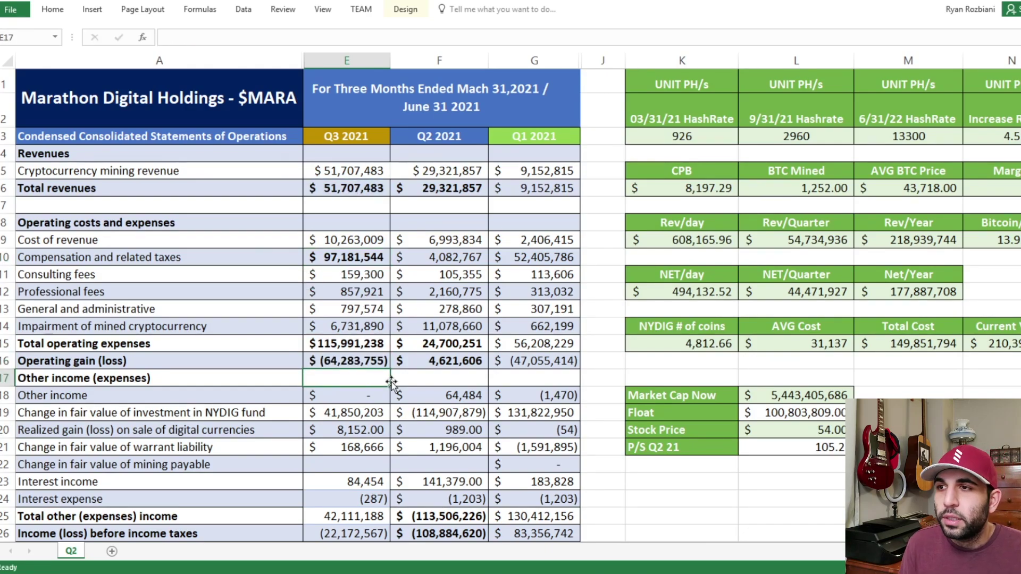
- Inspect Q3 other income, compare the NYDIG fund fair value change across all three quarters, and check the coins' average cost
scroll(392, 381, "down", 1)
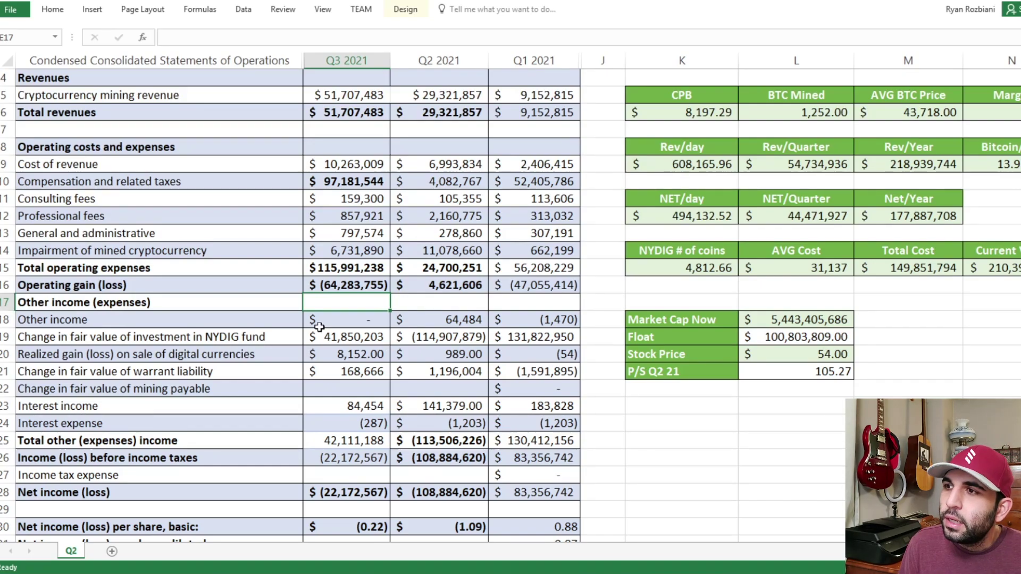
left_click(355, 320)
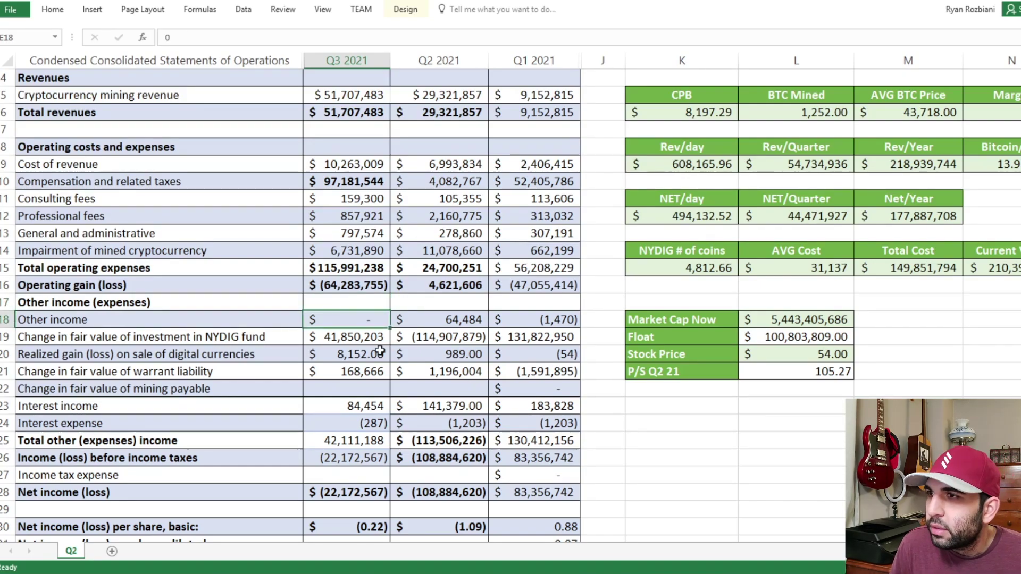
left_click(442, 337)
left_click(535, 342)
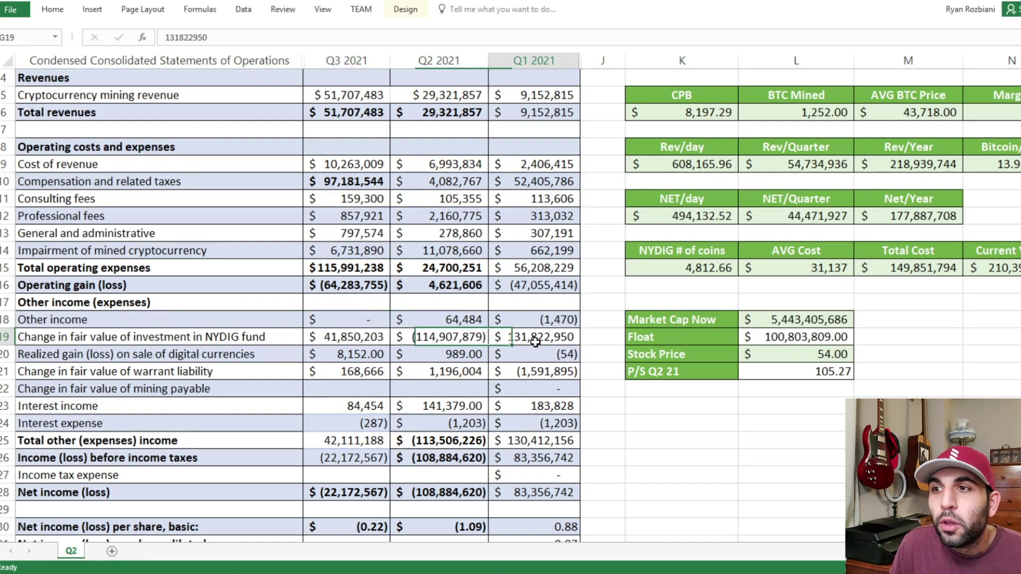
left_click(479, 339)
left_click(355, 334)
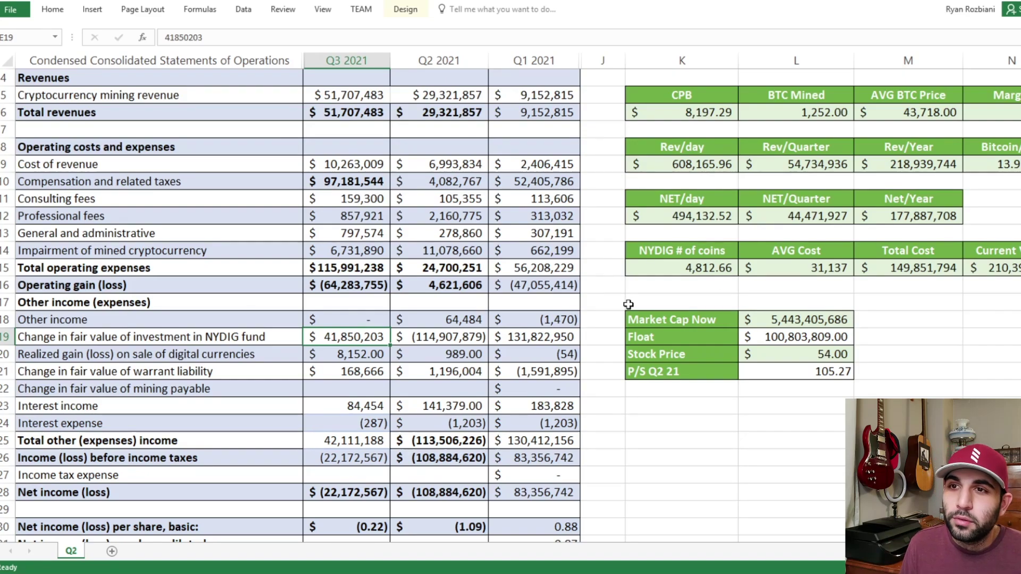
left_click(825, 266)
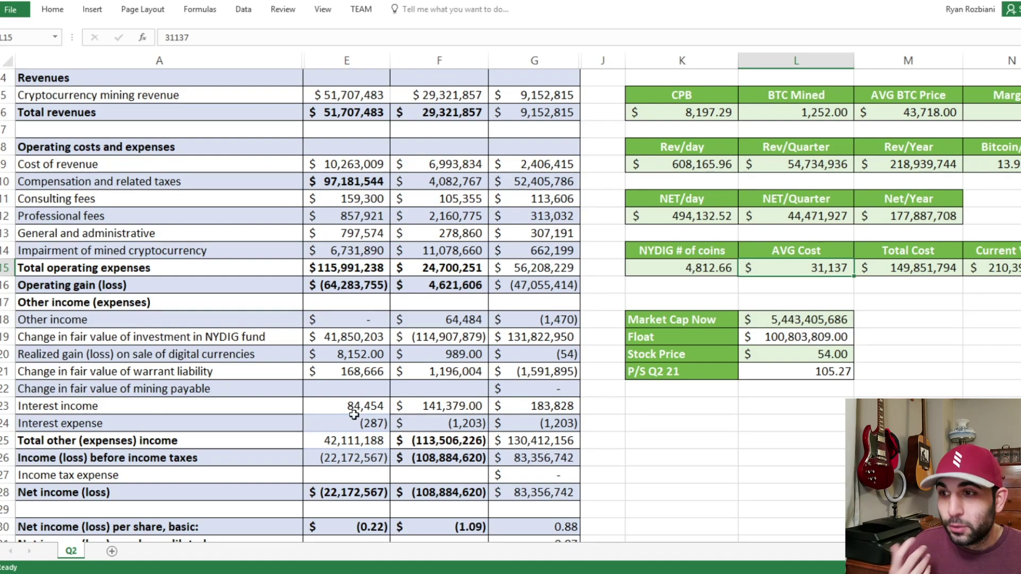
- Review the Q3 2021 realized gain on digital currencies, warrant liability change, interest income and interest expense
left_click(360, 352)
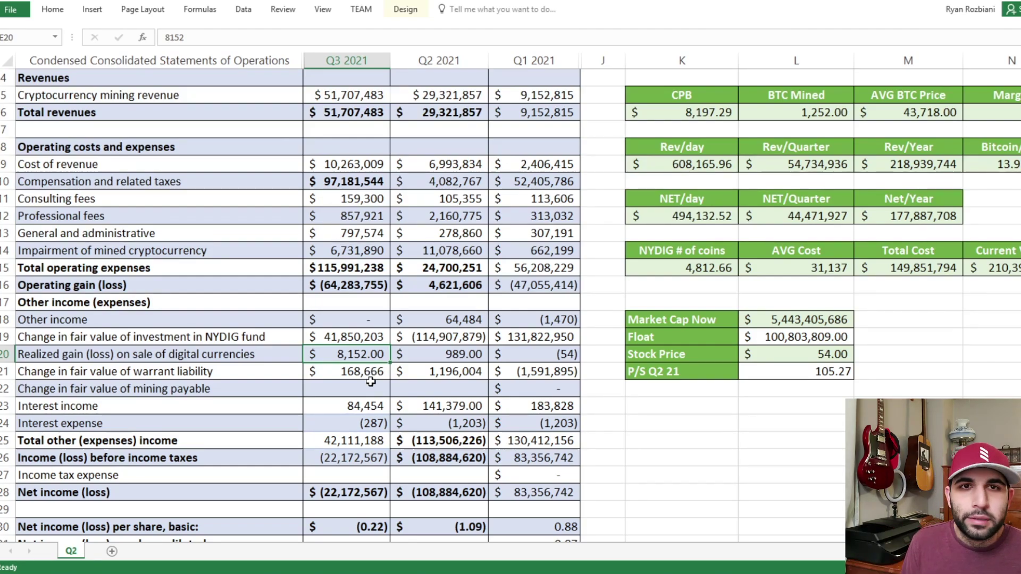
left_click(367, 371)
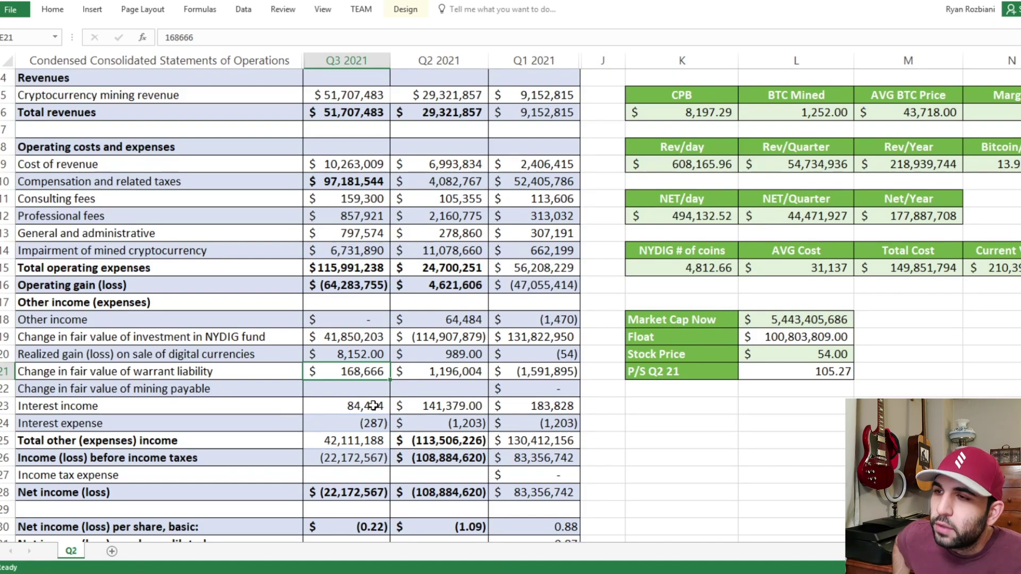
scroll(374, 406, "down", 1)
left_click(351, 358)
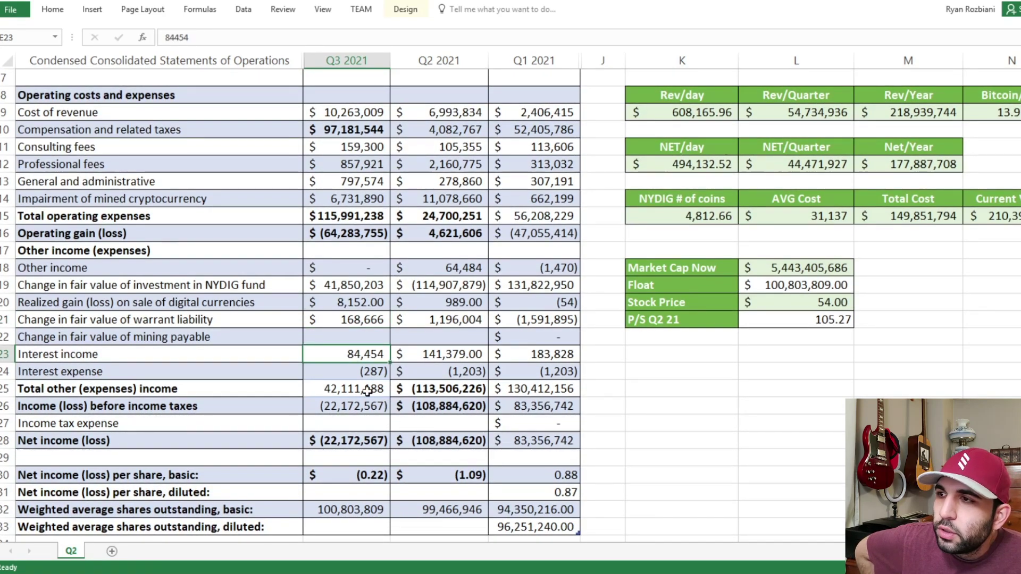
left_click(359, 377)
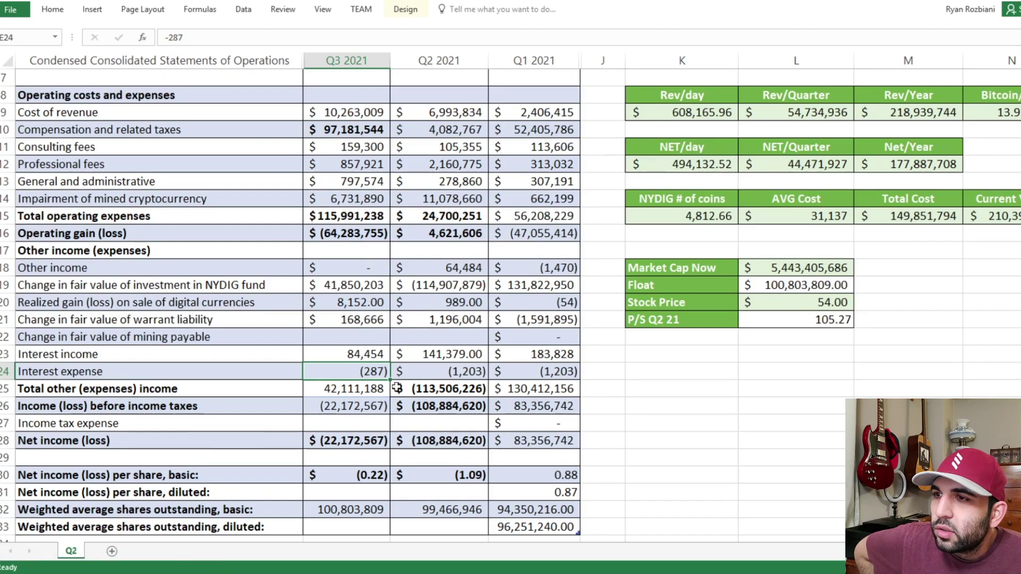
- Check the formulas behind Q3 2021 total other income and income before income taxes
scroll(397, 376, "down", 1)
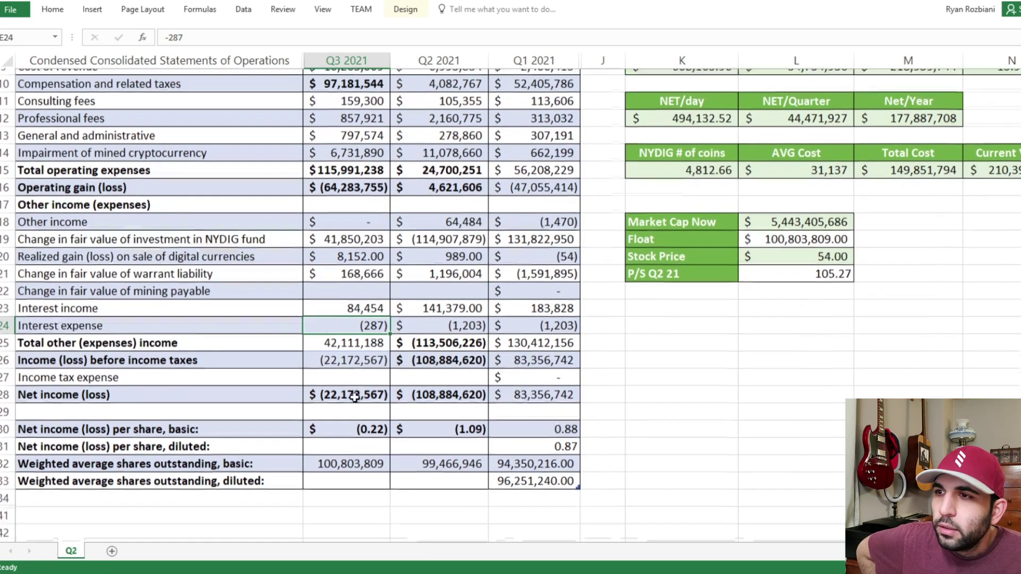
left_click_drag(353, 356, 354, 343)
double_click(354, 343)
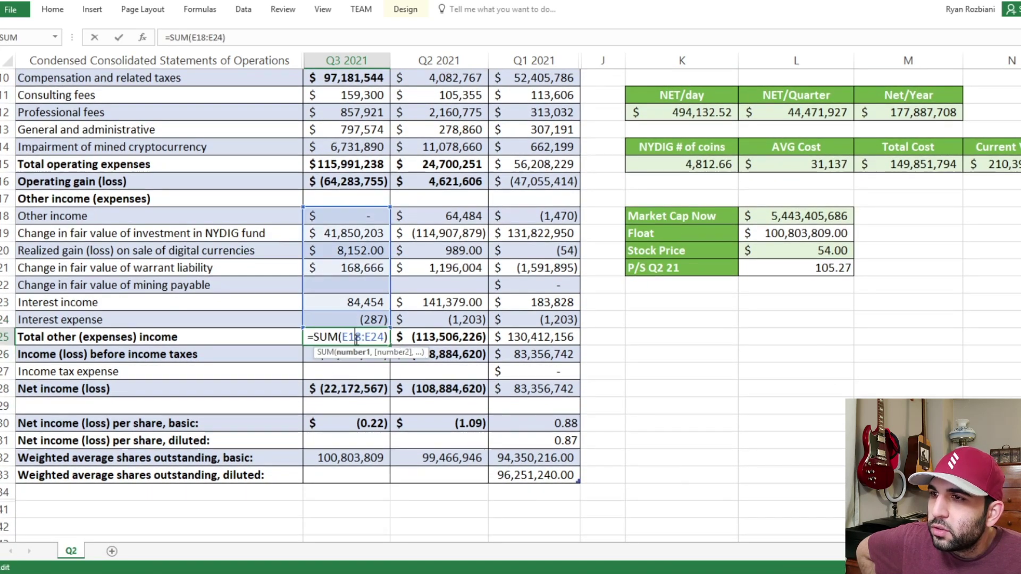
key("Return")
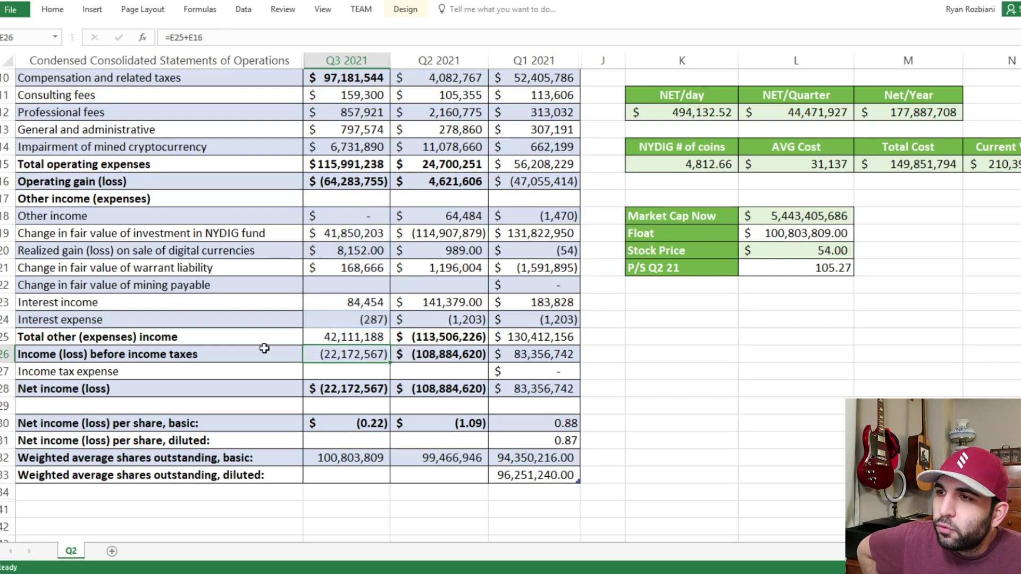
scroll(366, 385, "up", 1)
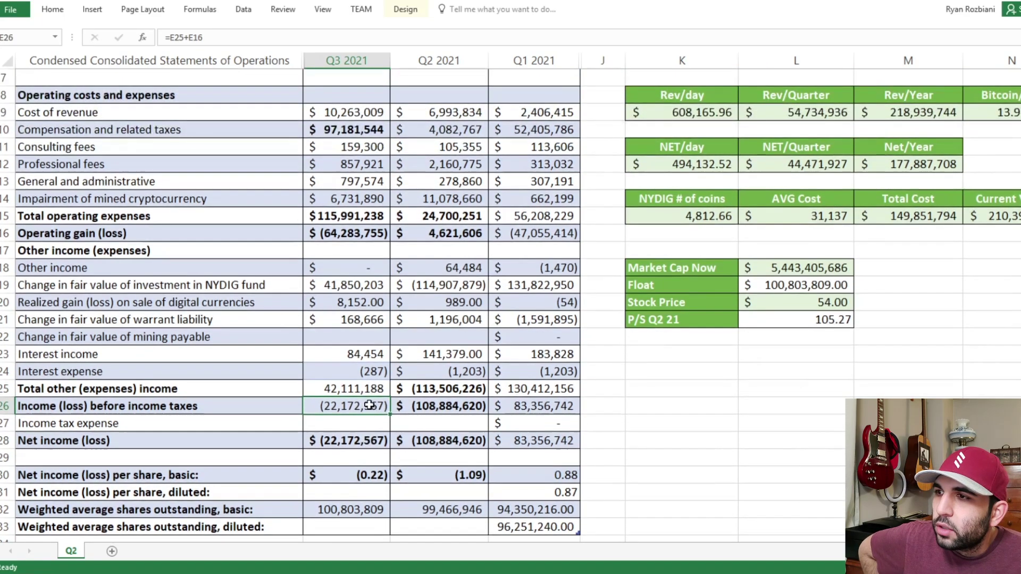
double_click(369, 406)
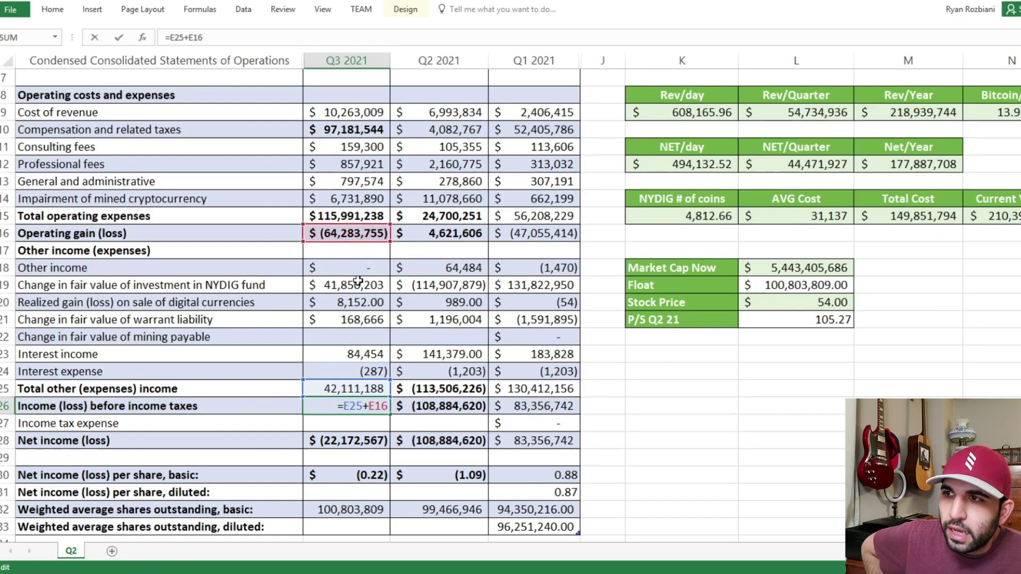
key("Return")
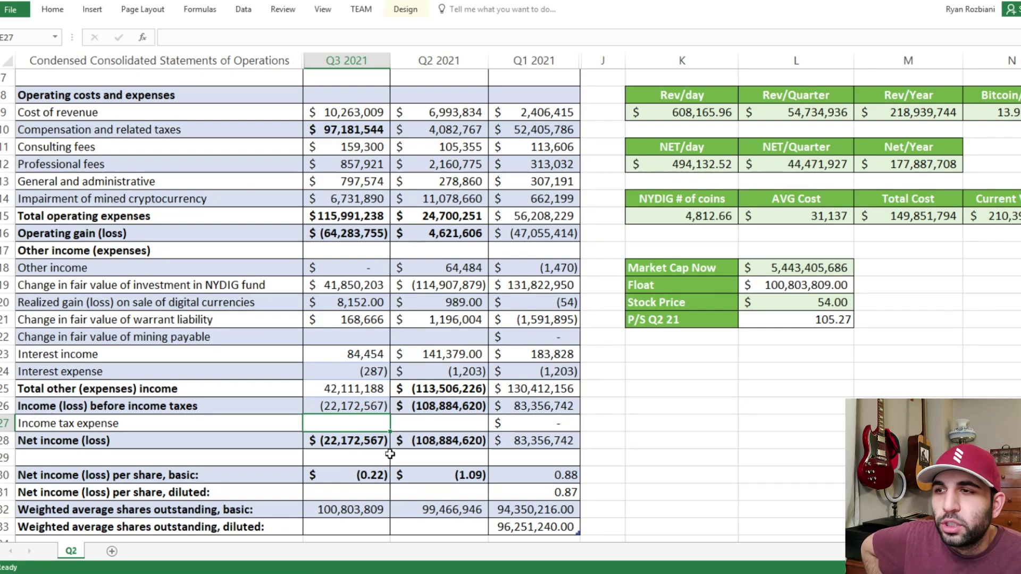
- Inspect the Q3 2021 per-share net income rows and basic weighted average shares, and return to the compensation expense
left_click(370, 472)
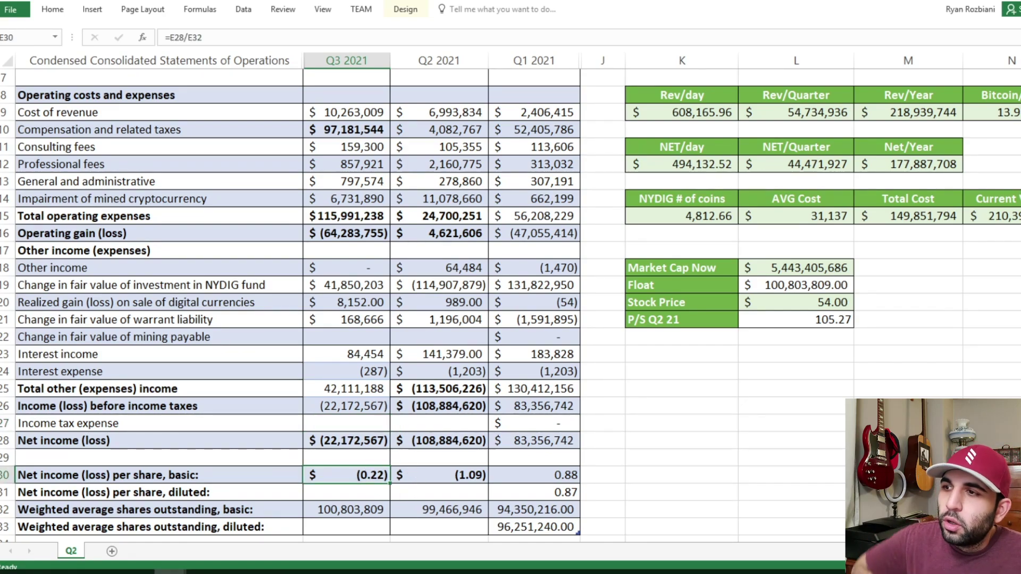
left_click(370, 508)
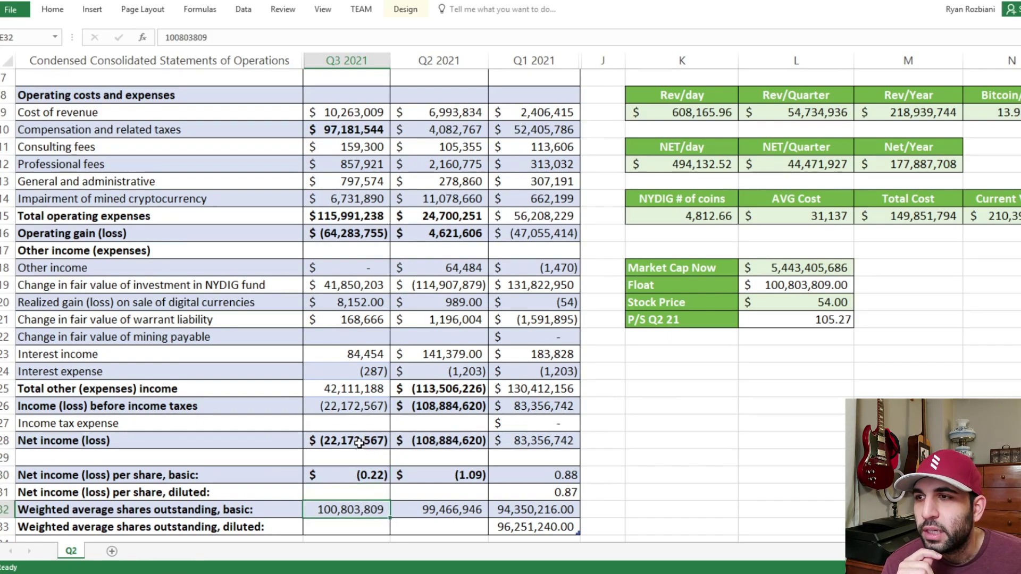
left_click(369, 475)
left_click(351, 492)
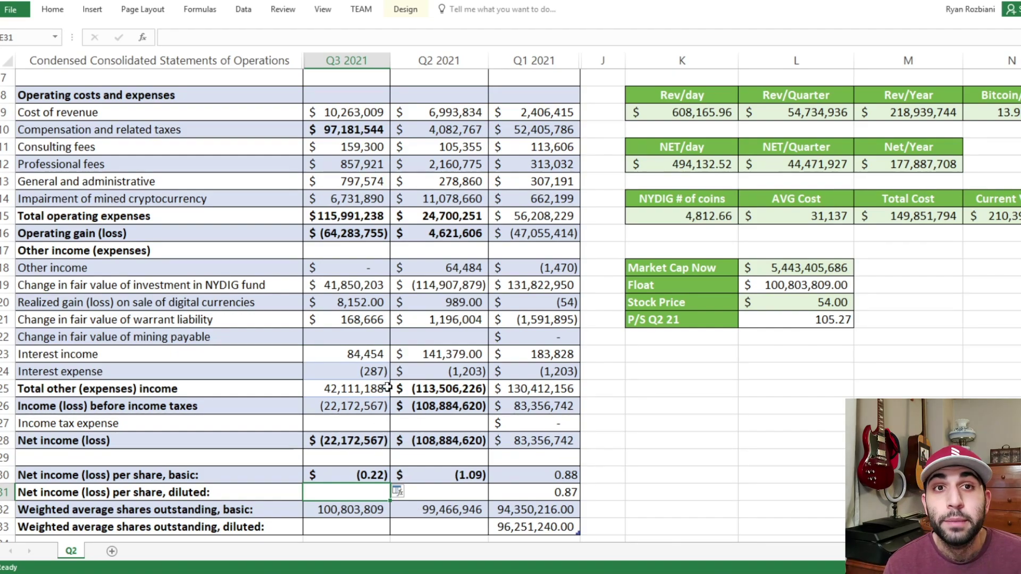
left_click(370, 133)
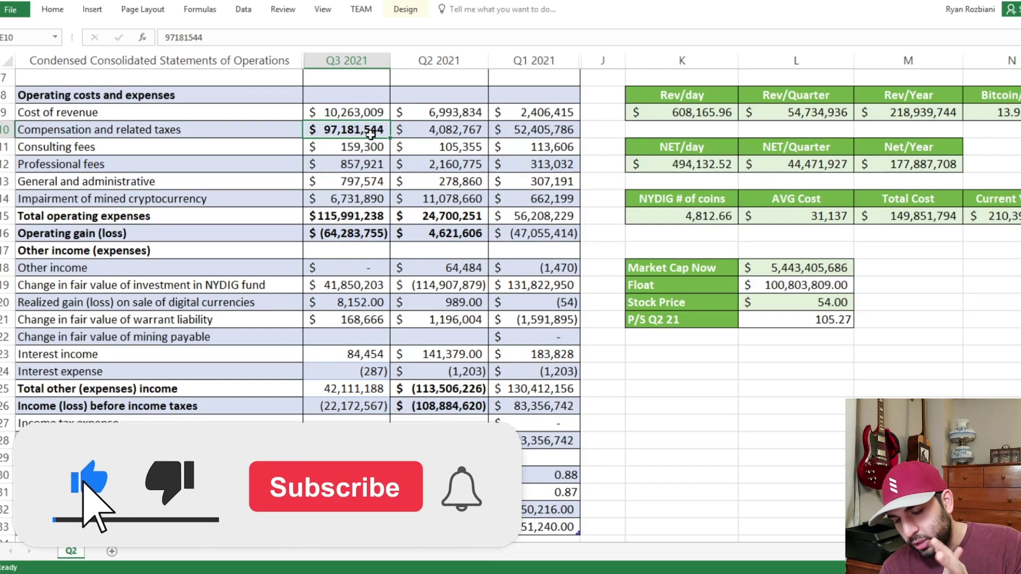
- Clear the Q3 2021 compensation and related taxes value and check how Q3 net income responds
key("Delete")
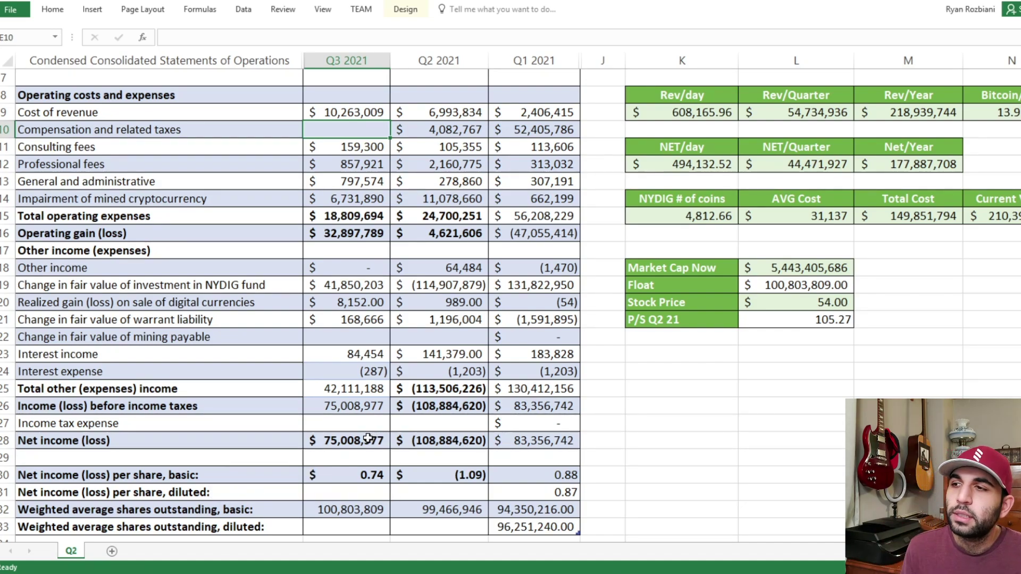
left_click(368, 438)
scroll(816, 319, "up", 1)
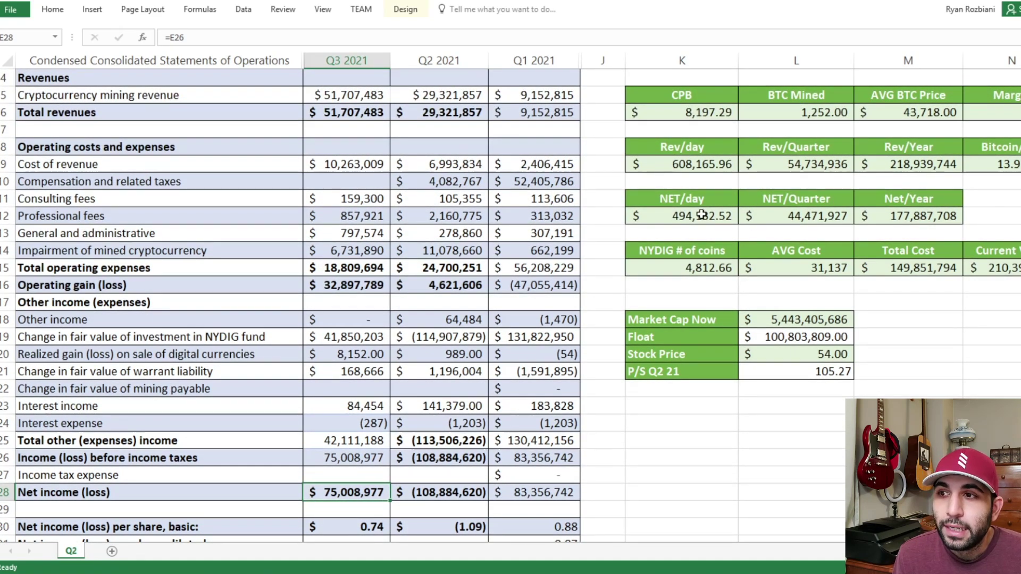
scroll(798, 239, "down", 1)
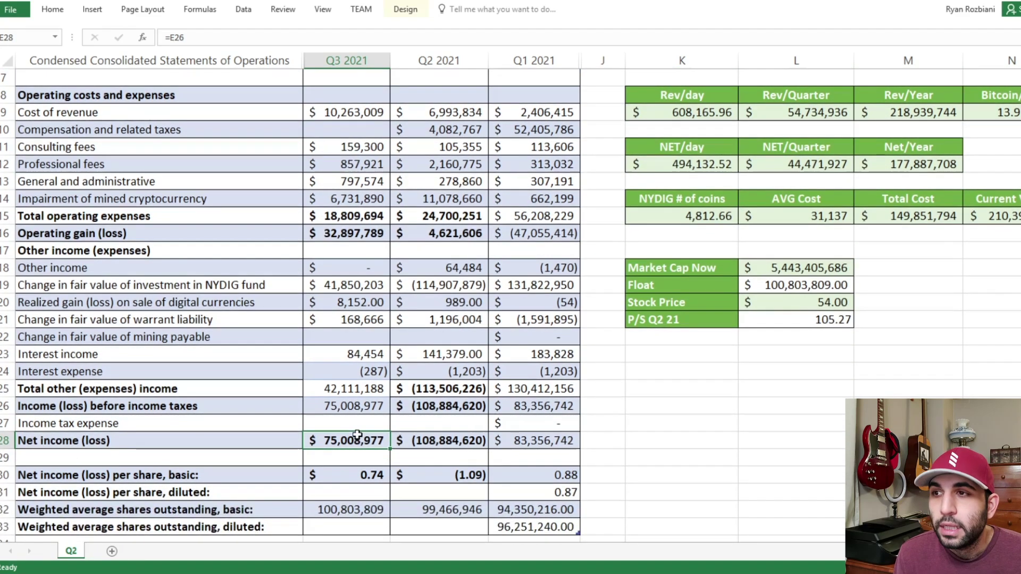
- Set Q3 2021 compensation and related taxes to 25,000,000 as a what-if value
left_click(352, 127)
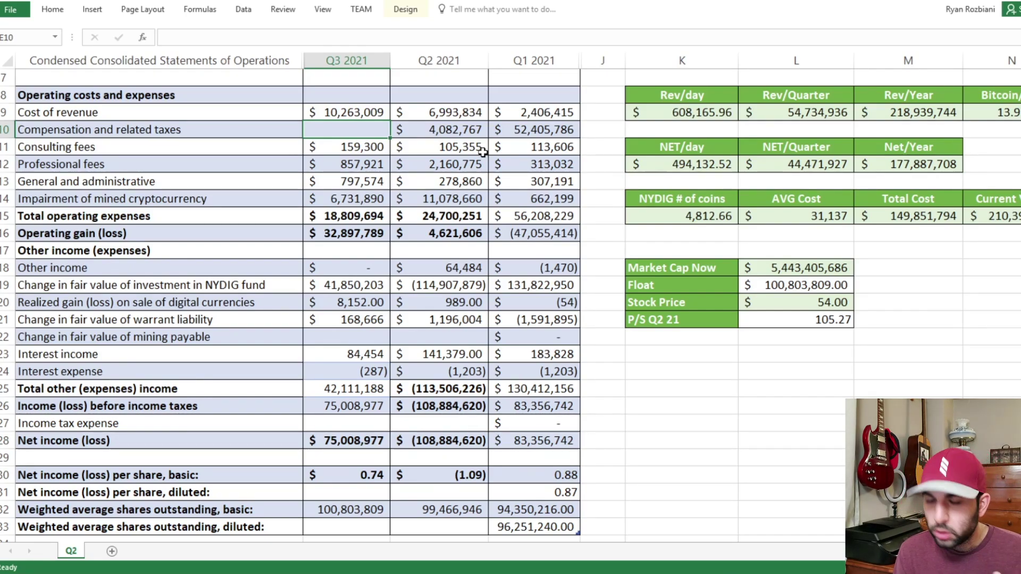
type("25,000,")
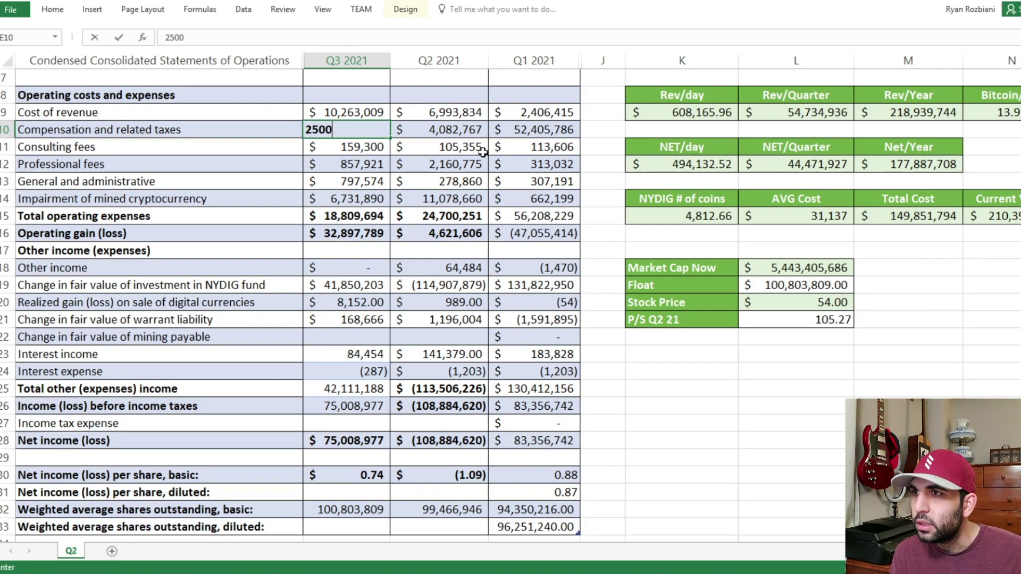
type("0000")
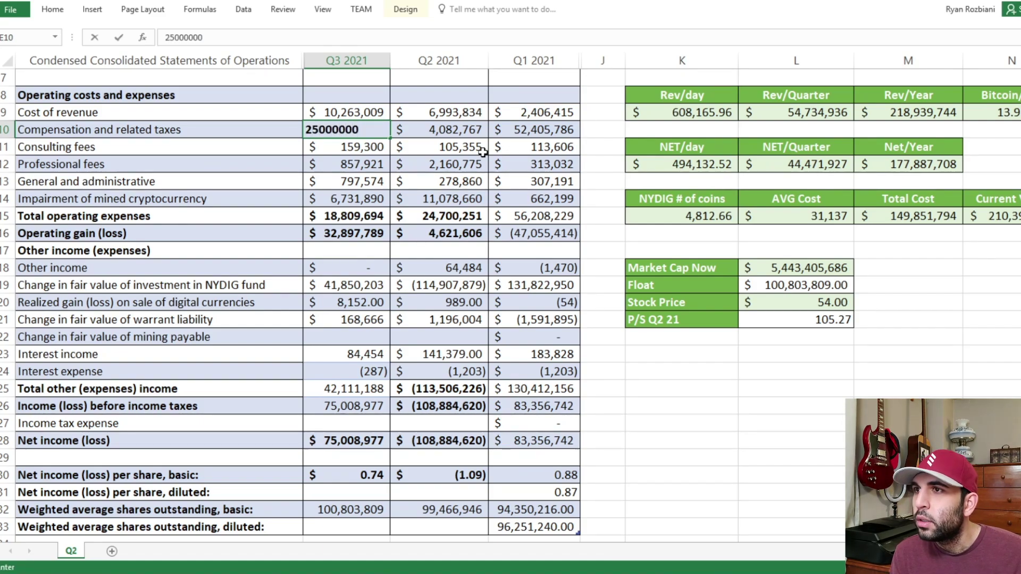
key("Return")
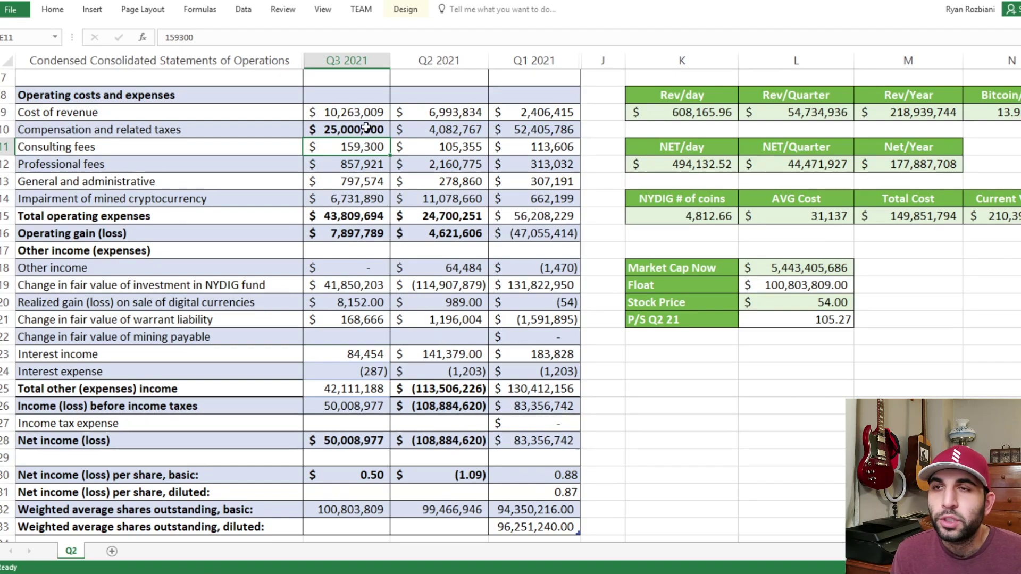
- Copy the Q1 2021 compensation and related taxes value into the Q3 2021 cell of the same row
left_click(498, 131)
key("ctrl+c")
key("Left")
key("Left")
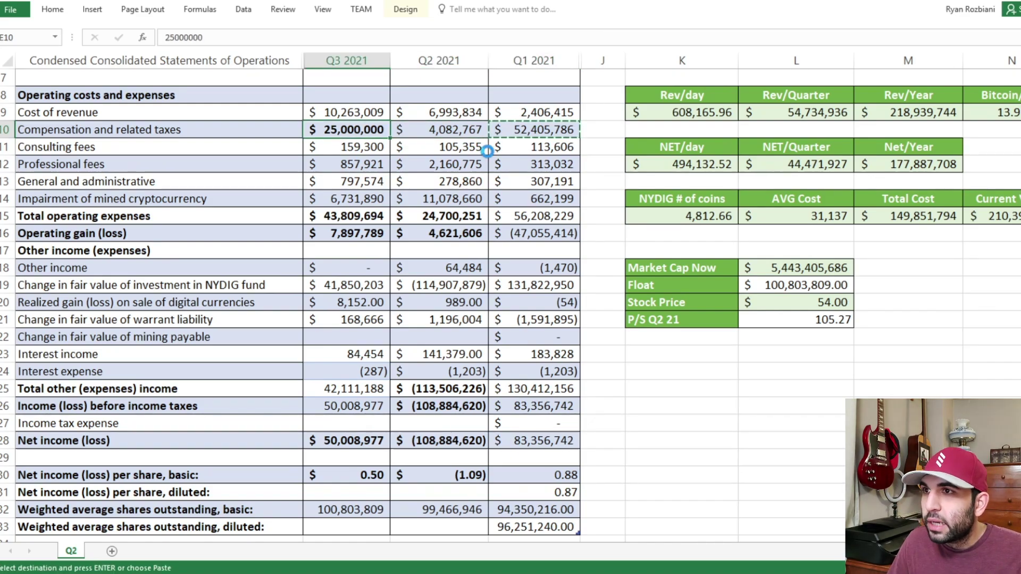
key("ctrl+v")
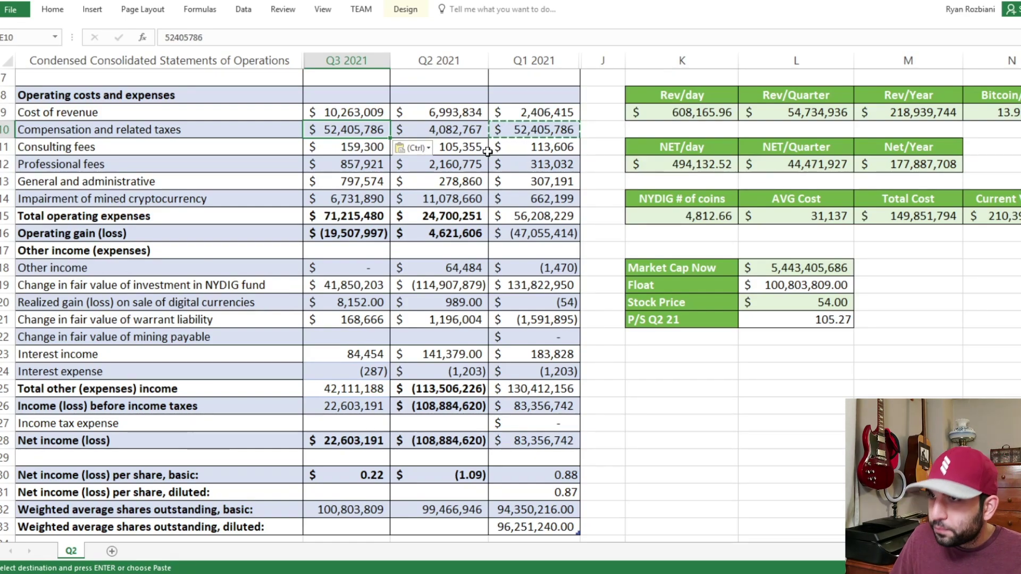
- Restore Q3 2021 compensation and related taxes to 97,181,544
key("Delete")
type("97181544")
key("ctrl+Return")
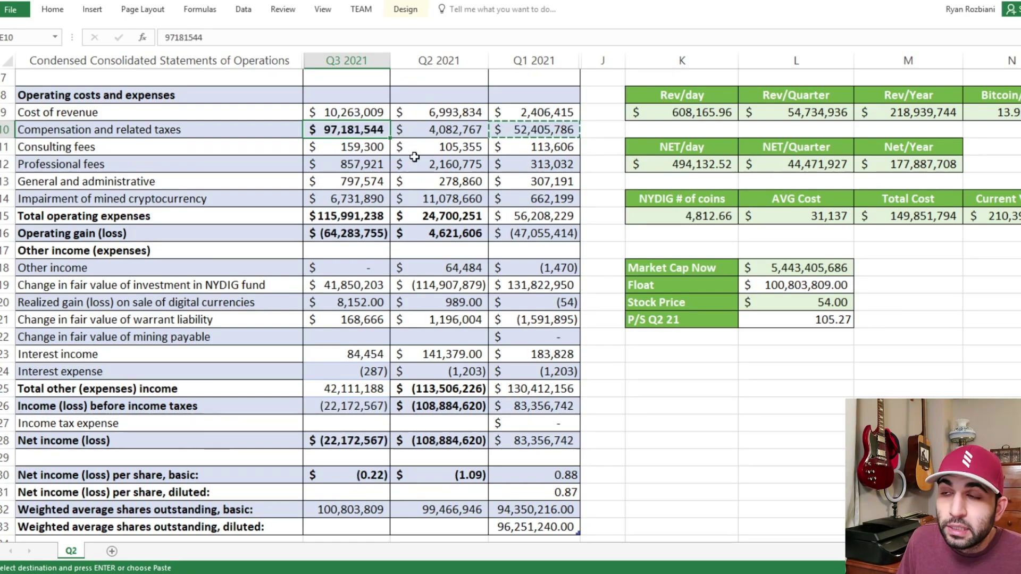
- Make the Q2 and Q1 2021 compensation and related taxes values bold
left_click_drag(453, 135, 532, 132)
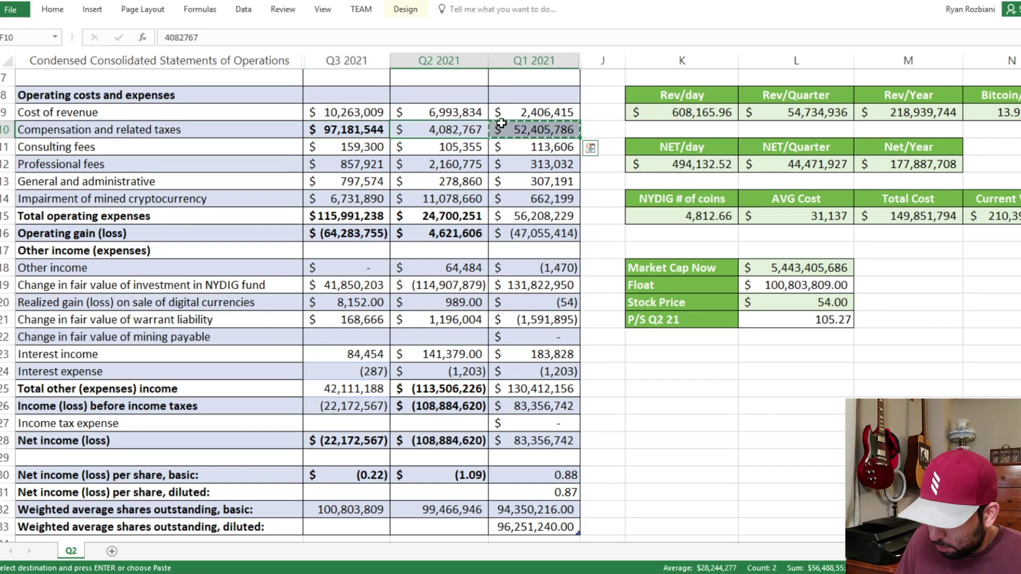
key("ctrl+b")
left_click(496, 169)
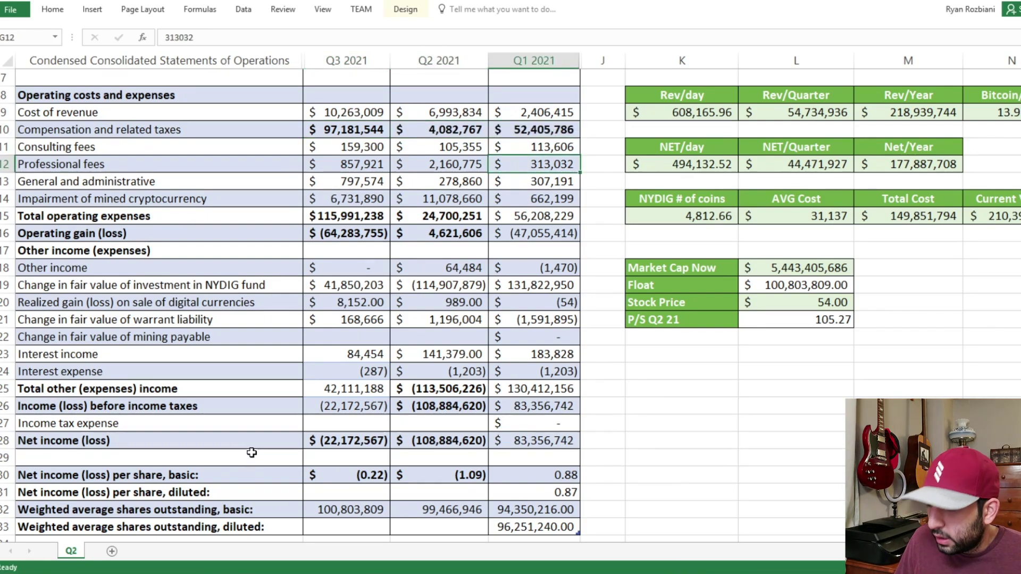
- Switch to the browser and open the PDF of the 10-Q from Marathon's third quarter 2021 results press release
key("alt+Tab")
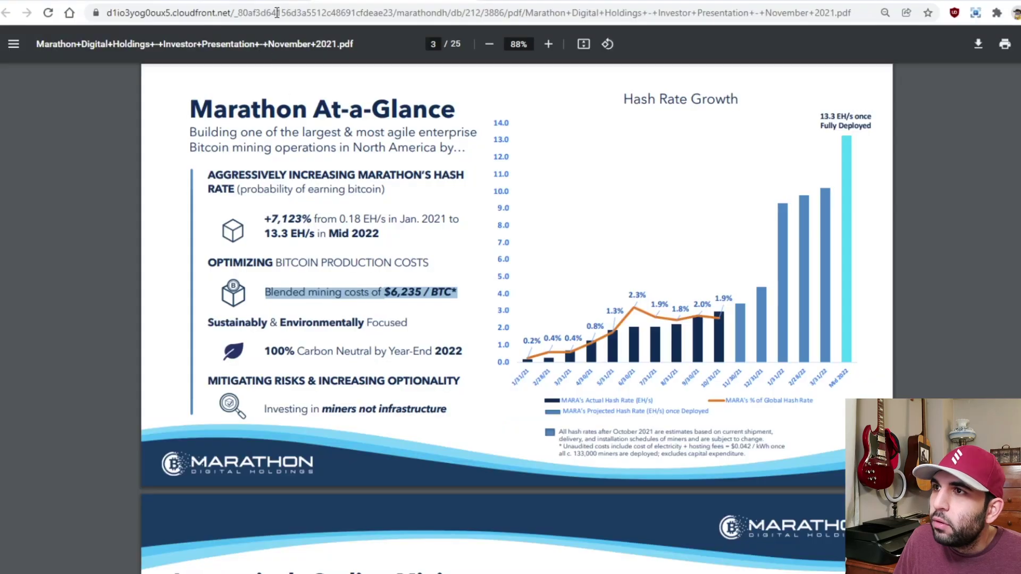
key("ctrl+Tab")
scroll(666, 296, "up", 10)
scroll(673, 261, "down", 6)
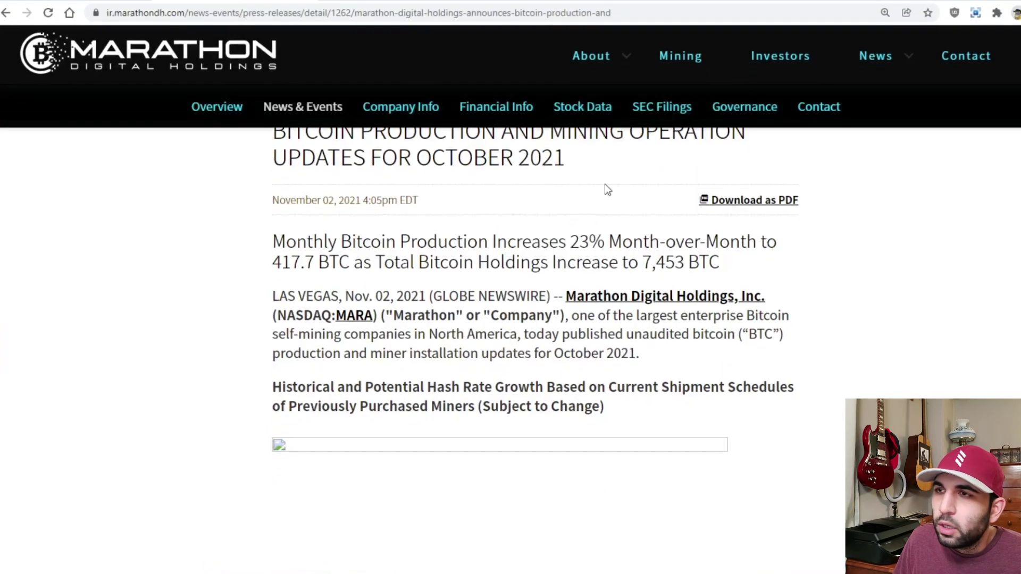
key("ctrl+Tab")
scroll(782, 321, "up", 10)
scroll(788, 328, "up", 20)
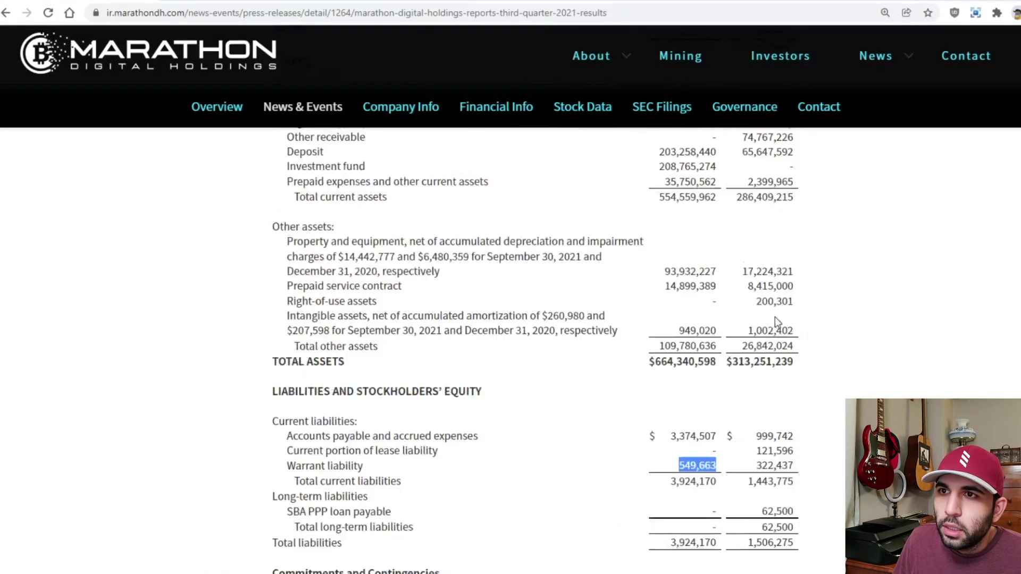
scroll(787, 330, "up", 20)
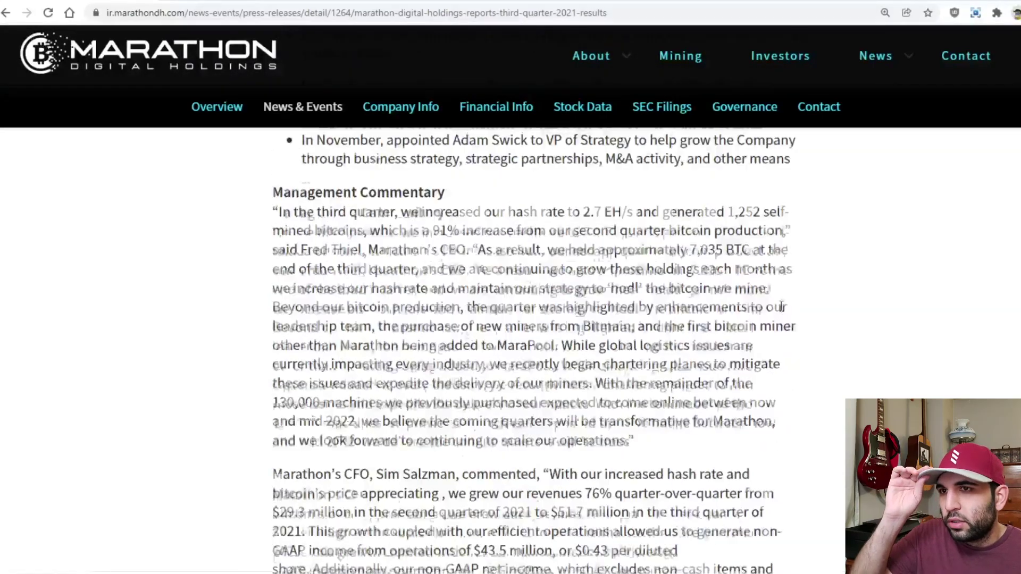
scroll(772, 293, "down", 4)
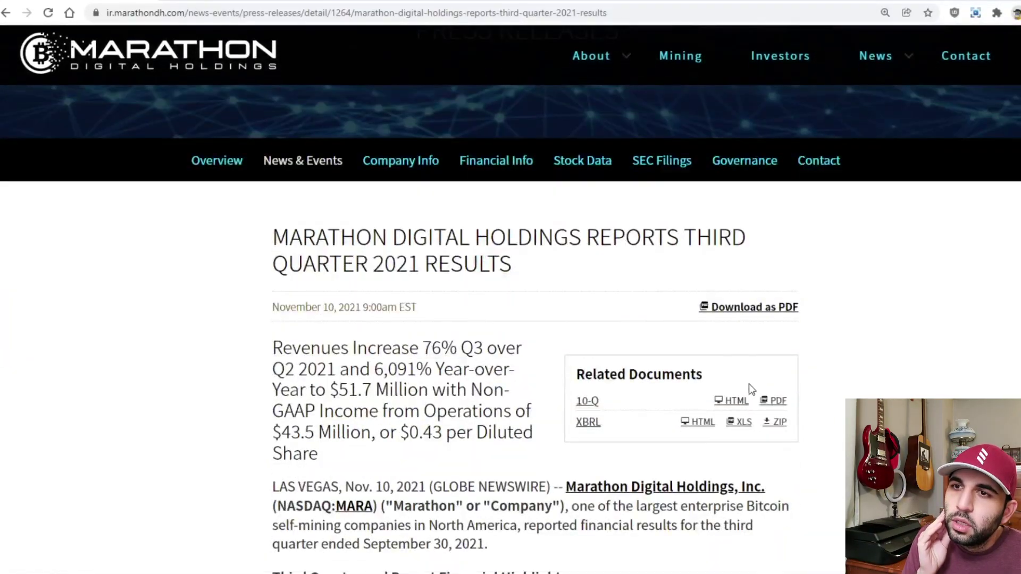
left_click(771, 404)
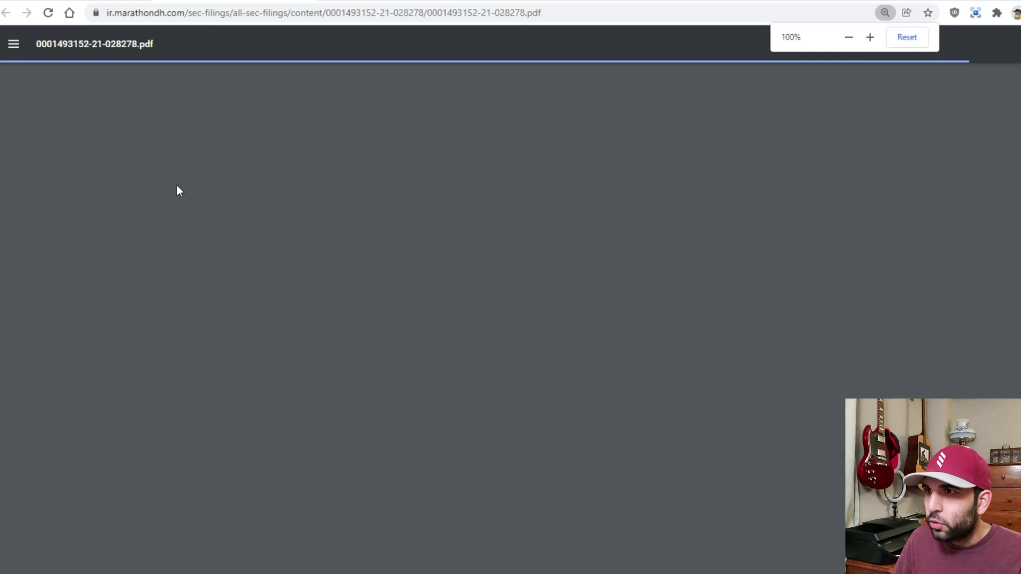
- Search the 10-Q for "compensation" and step through the matches to the Compensation Committee mention on PDF page 6, enlarging the text
key("ctrl+f")
type("cpm")
key("BackSpace")
key("BackSpace")
type("o")
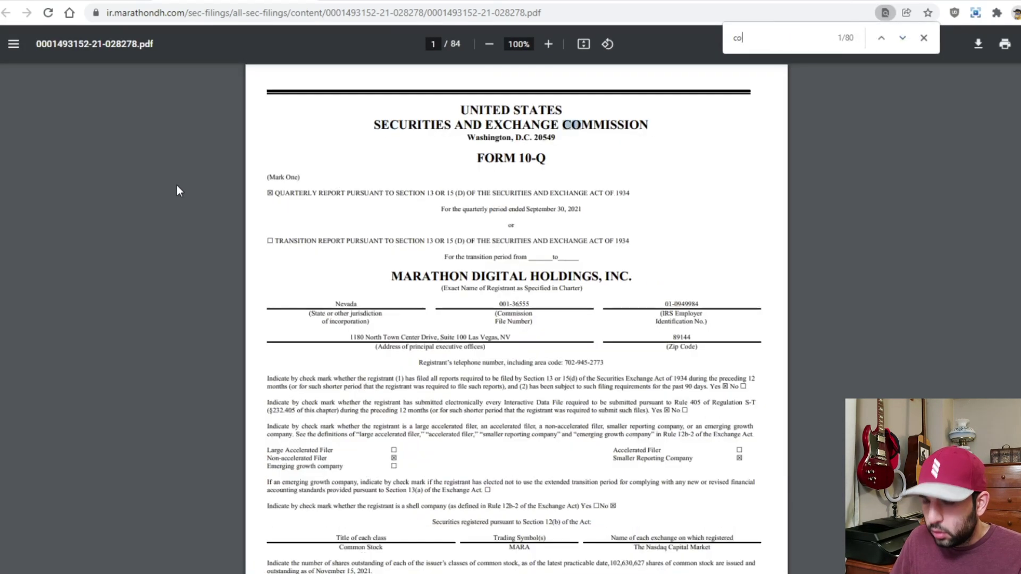
type("mpensation")
key("Return")
key("Return")
key("Return")
key("Return")
key("Return")
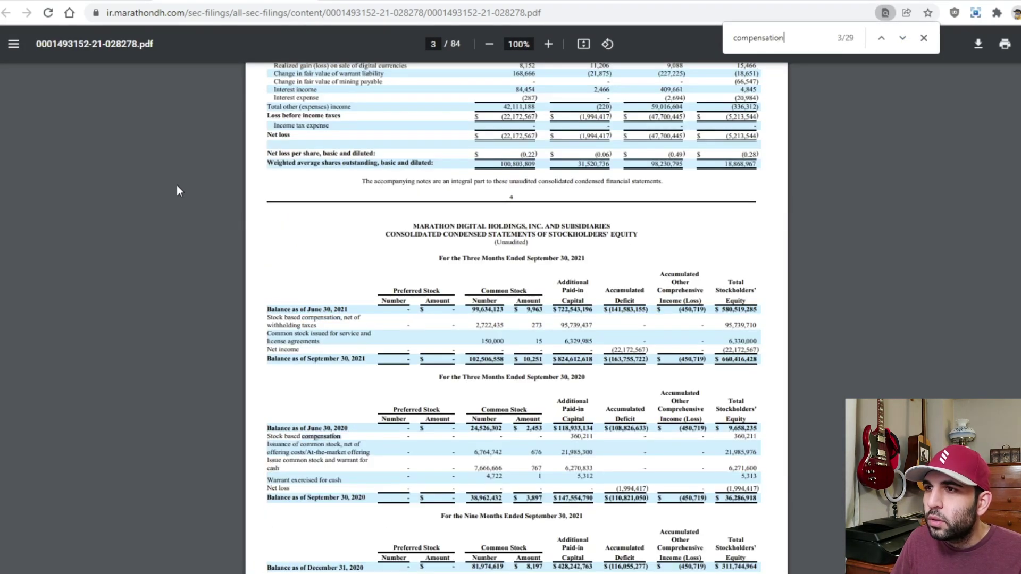
key("ctrl+plus")
key("ctrl+plus")
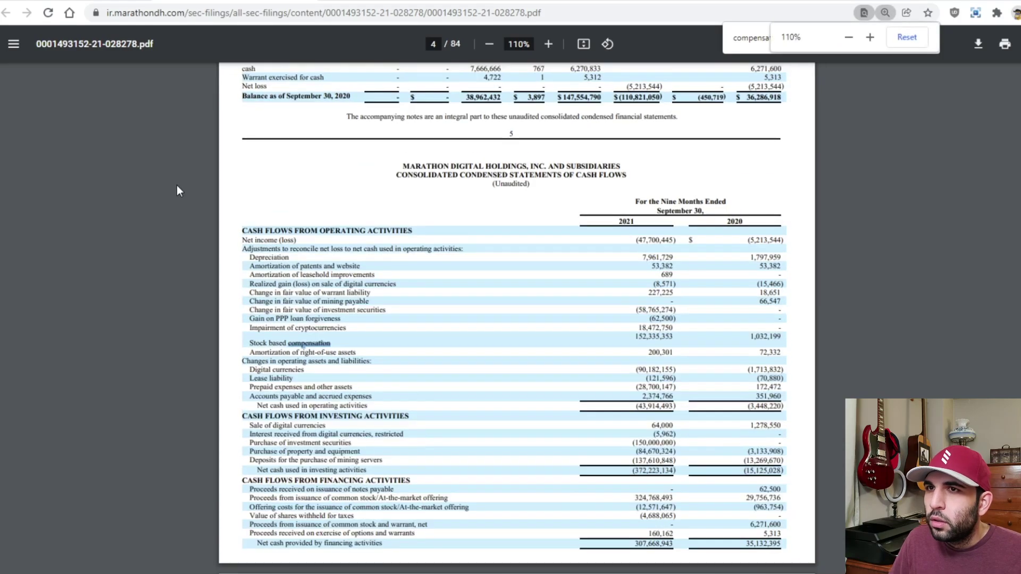
key("Return")
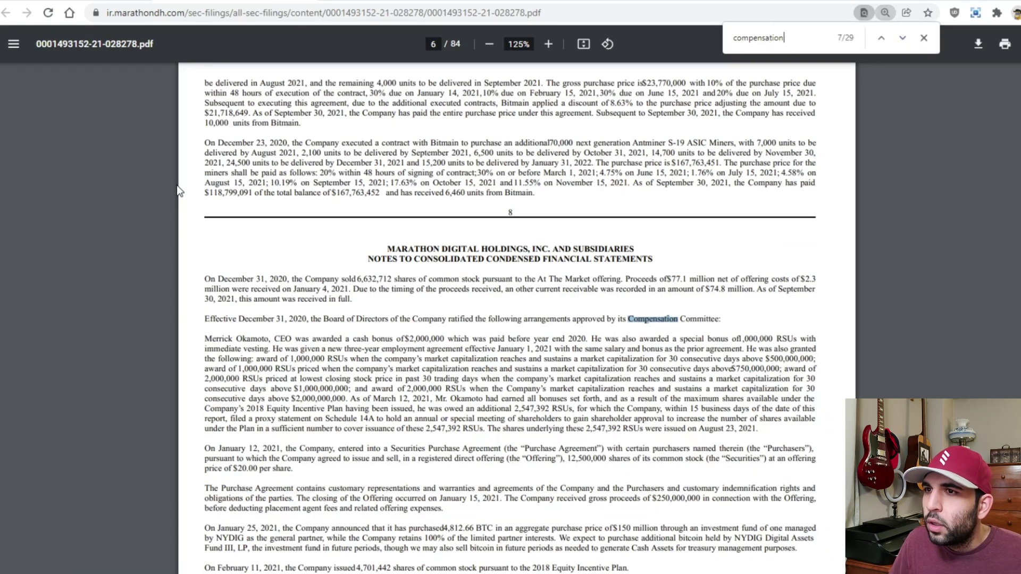
- Read the bonus and RSU arrangements approved by the Compensation Committee and the company notes that follow them
scroll(470, 312, "down", 1)
scroll(474, 312, "up", 2, "ctrl")
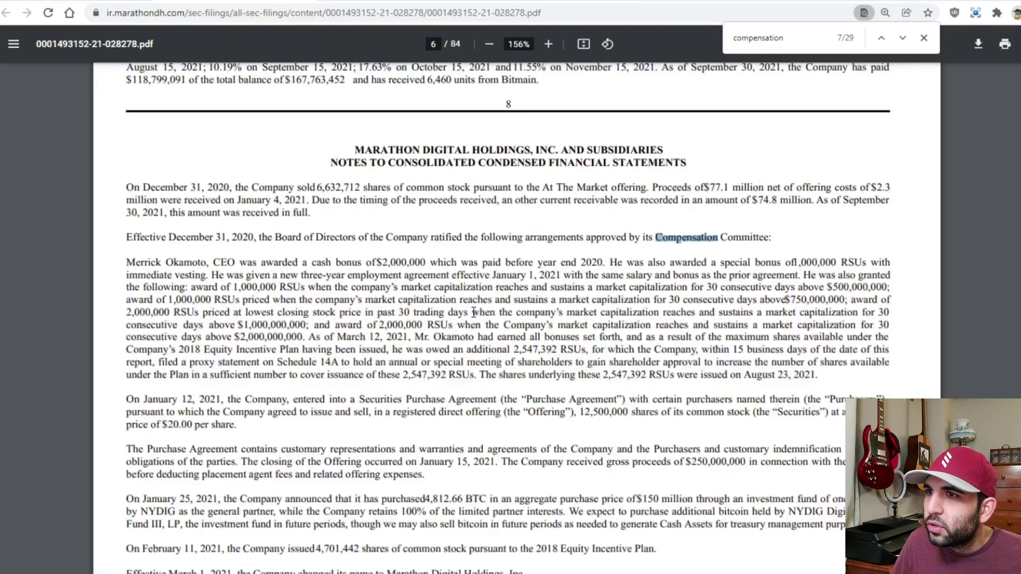
scroll(752, 361, "down", 1, "ctrl")
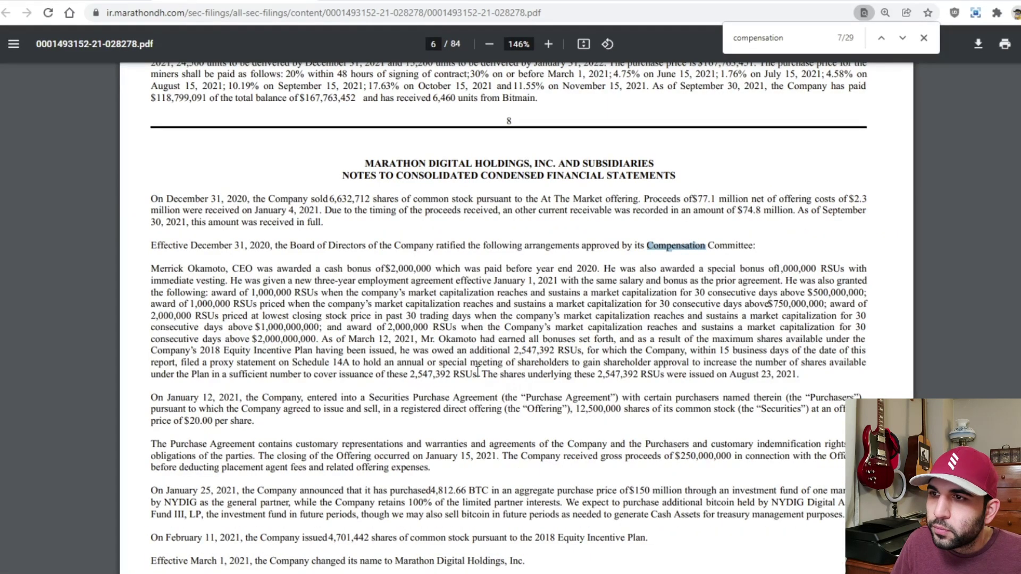
scroll(599, 377, "down", 1)
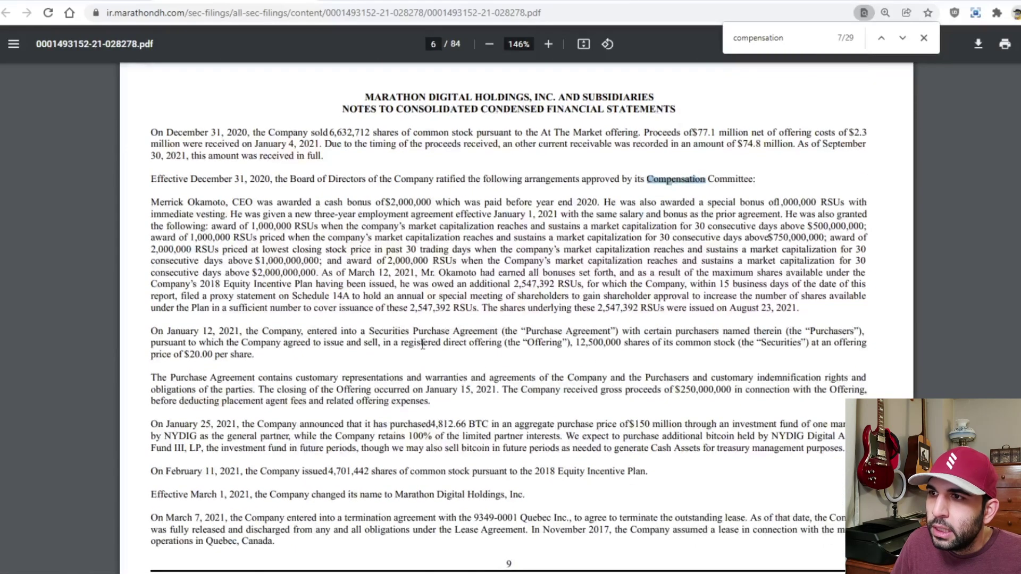
scroll(421, 343, "down", 1)
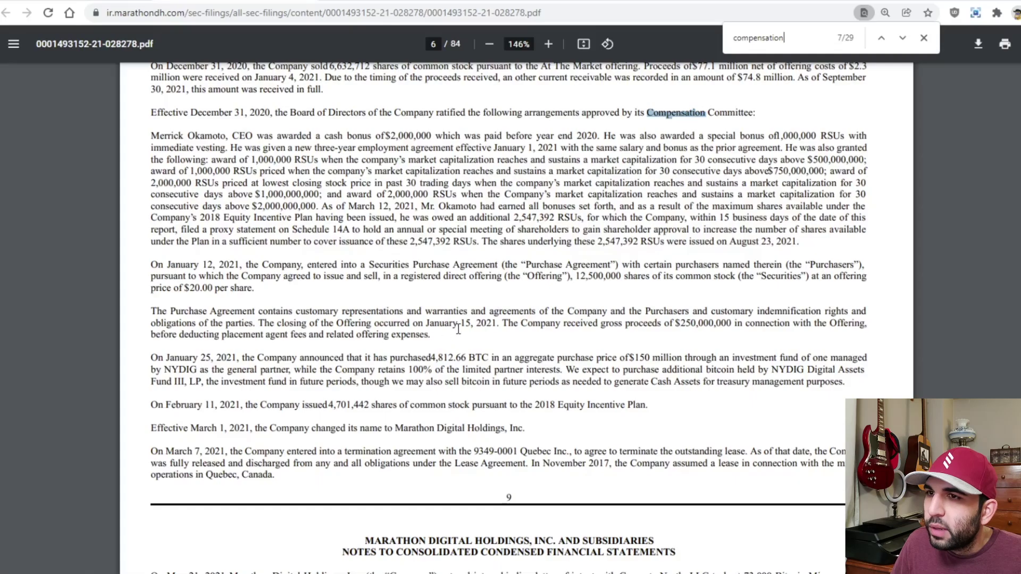
scroll(463, 324, "down", 4)
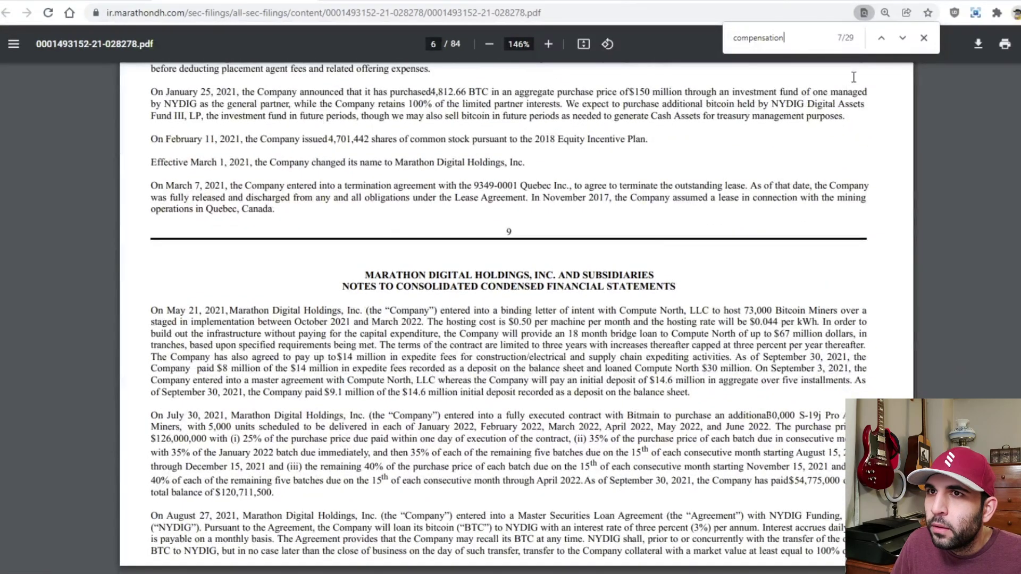
- Go to the next "compensation" match and examine the anticipated non-cash stock based compensation amounts and their dates under Restricted Stock
left_click(900, 38)
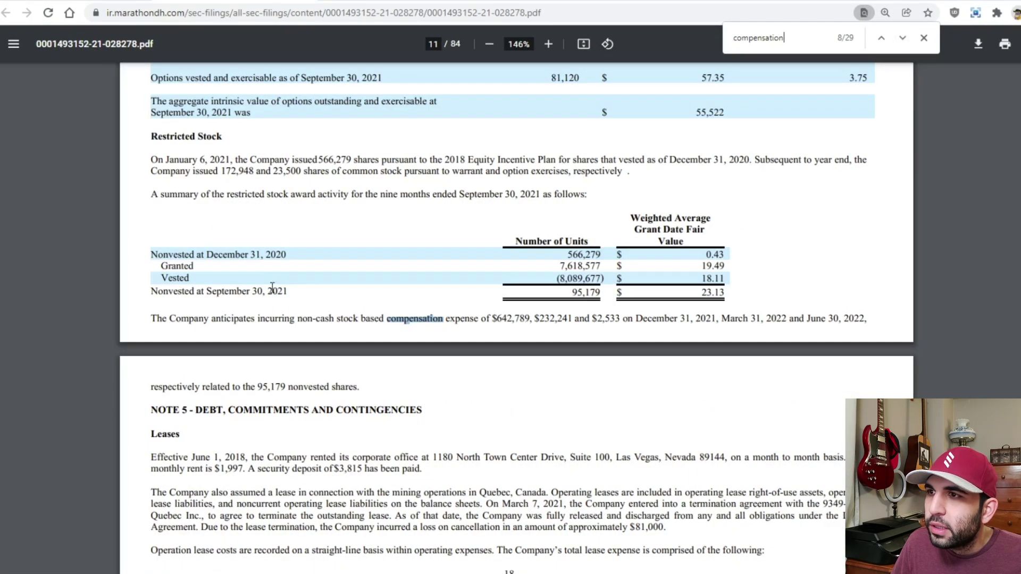
left_click(278, 319)
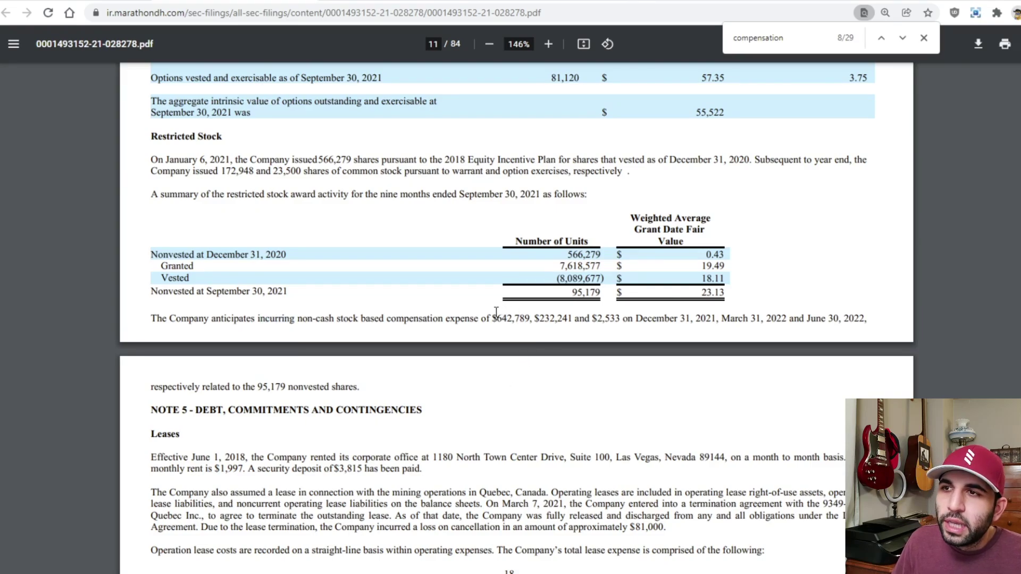
left_click_drag(497, 312, 718, 319)
left_click(539, 320)
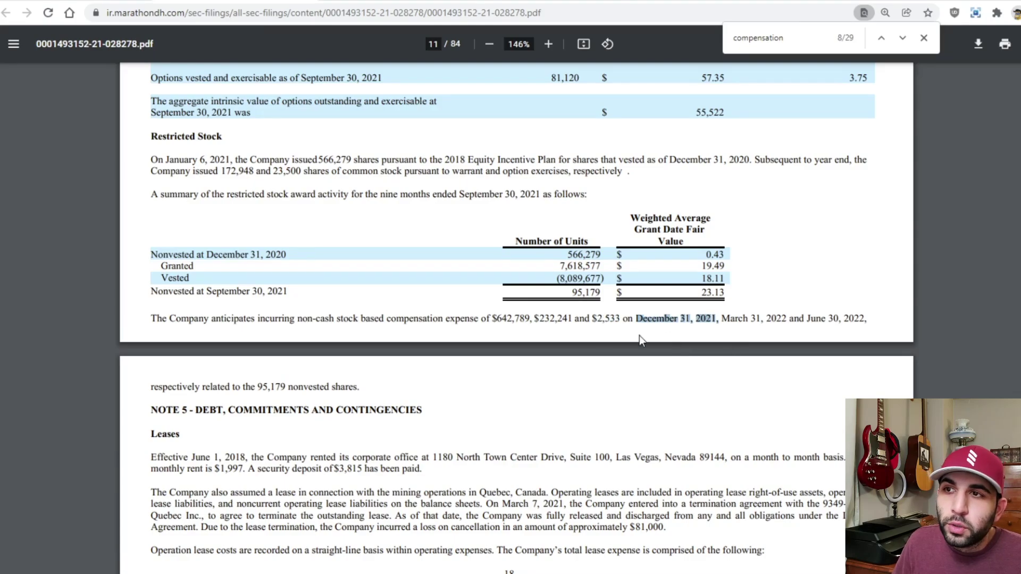
left_click(505, 318)
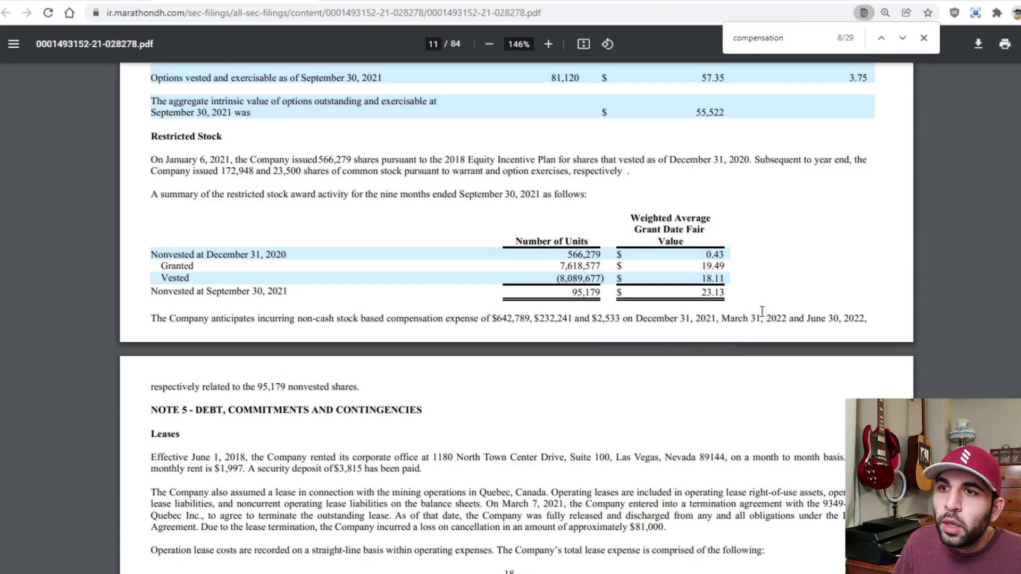
left_click_drag(572, 320, 532, 321)
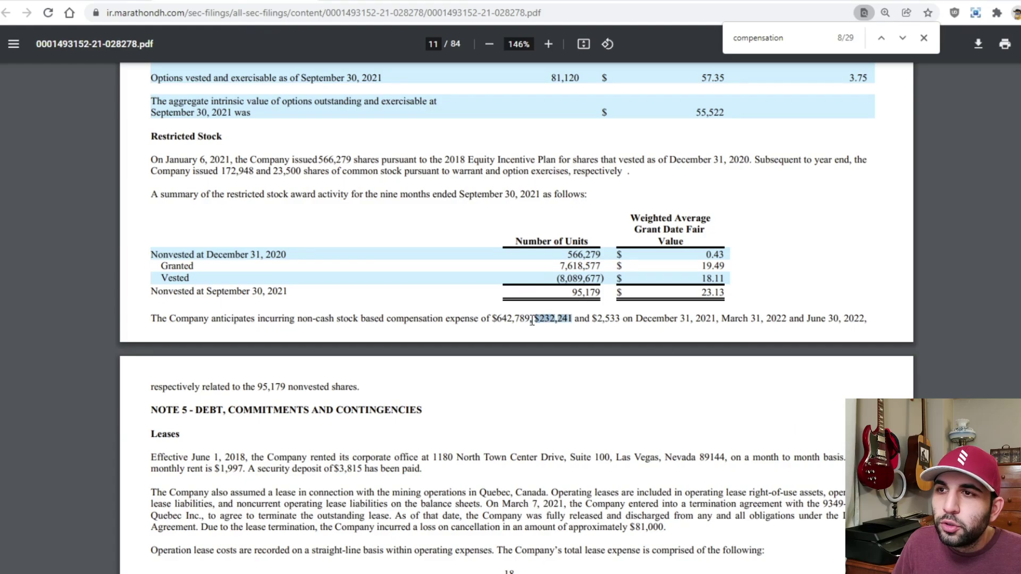
left_click(810, 329)
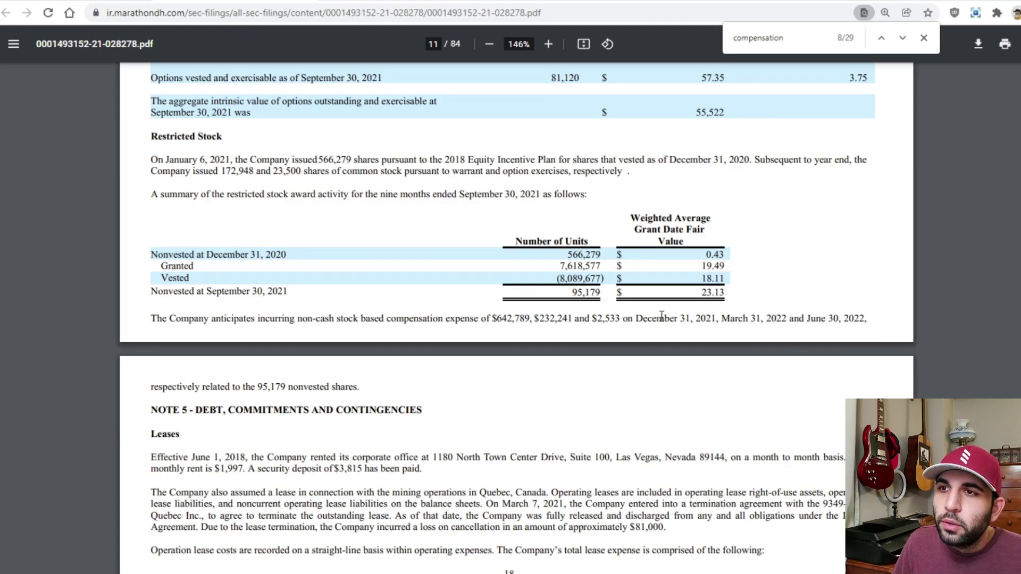
left_click_drag(593, 320, 635, 326)
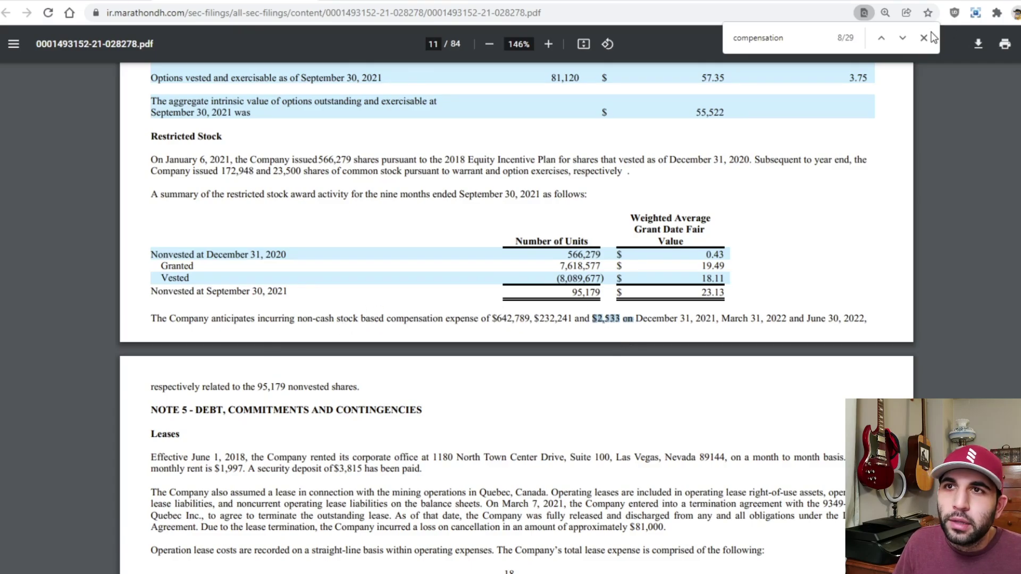
- Step through the next "compensation" matches across the Non-GAAP Financial Measures section to the introduction of the income from operations reconciliation
left_click(905, 38)
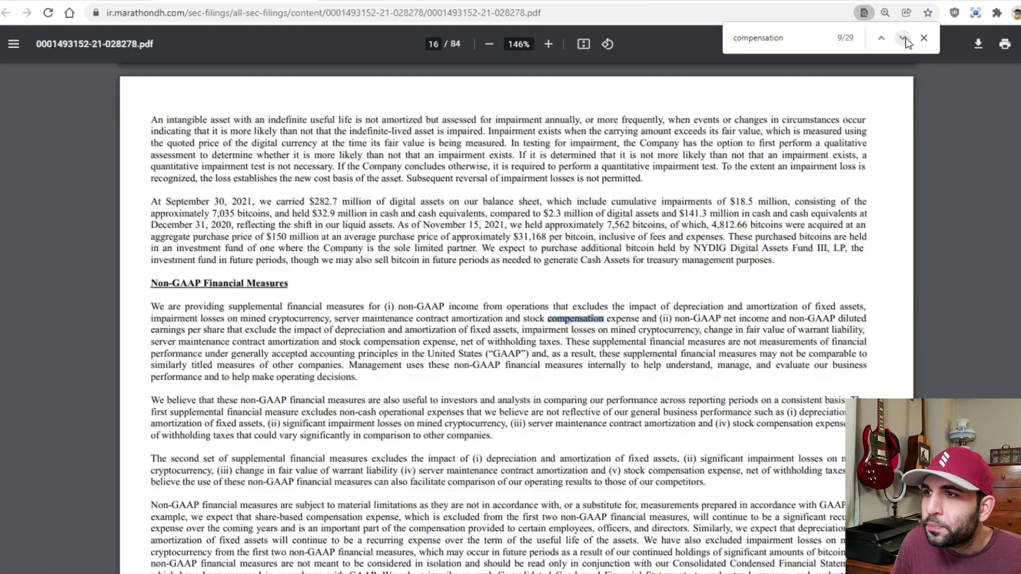
left_click(904, 39)
left_click(904, 39)
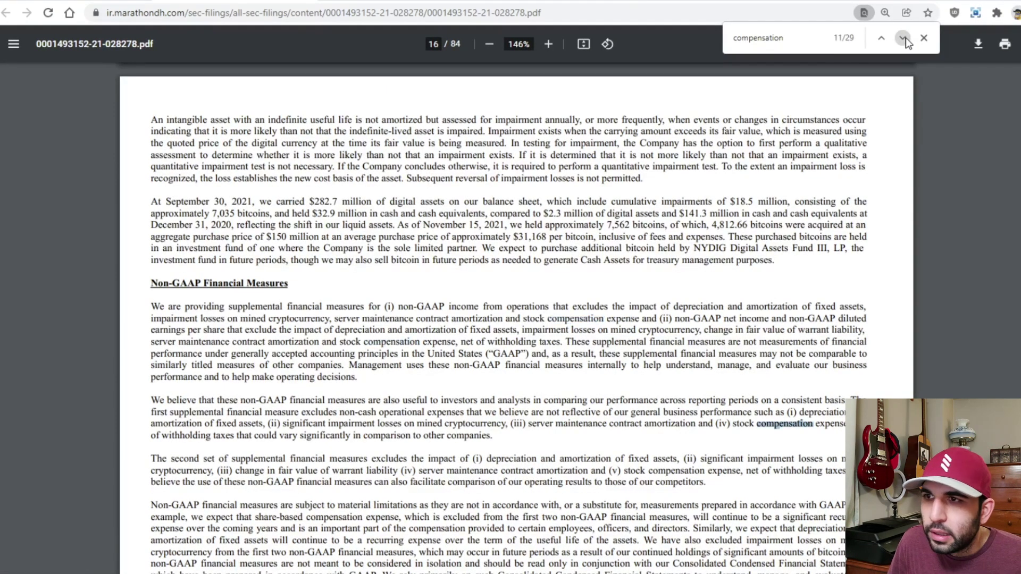
left_click(904, 38)
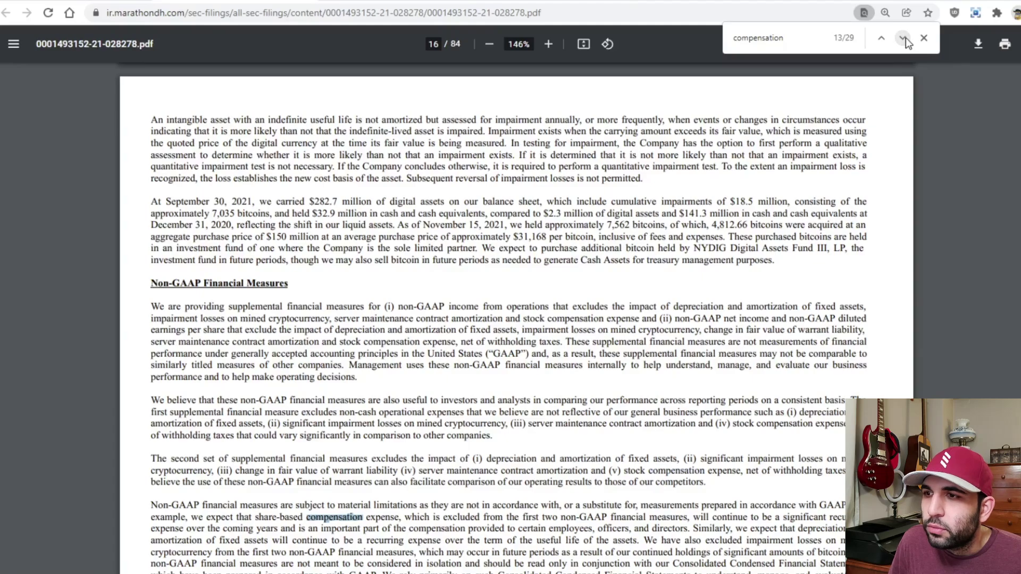
left_click(903, 38)
left_click(903, 38)
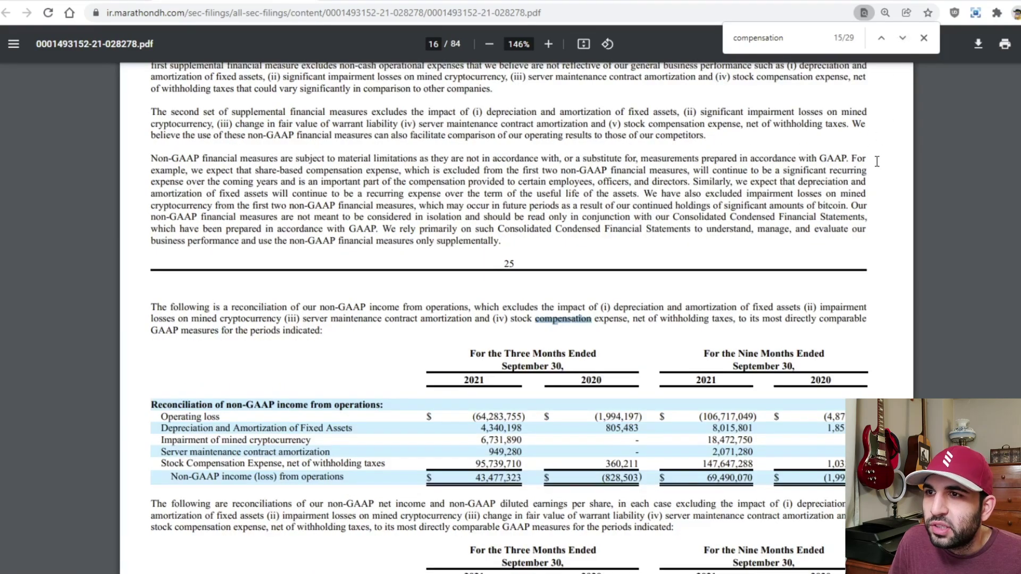
- Continue through the "compensation" matches and examine Stock Compensation Expense in the non-GAAP income from operations and net income reconciliations
scroll(878, 160, "down", 1)
left_click(903, 38)
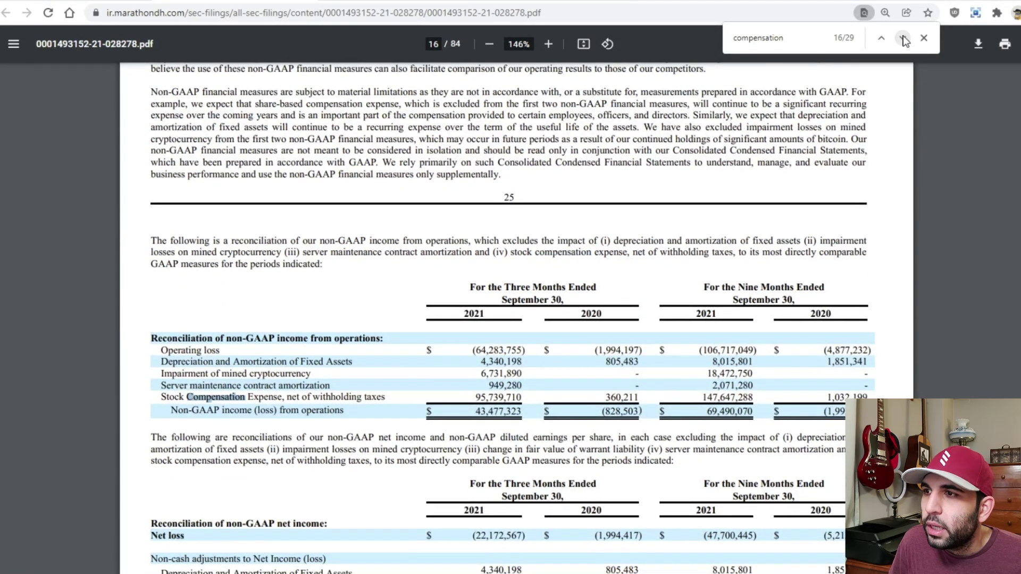
scroll(866, 167, "down", 1)
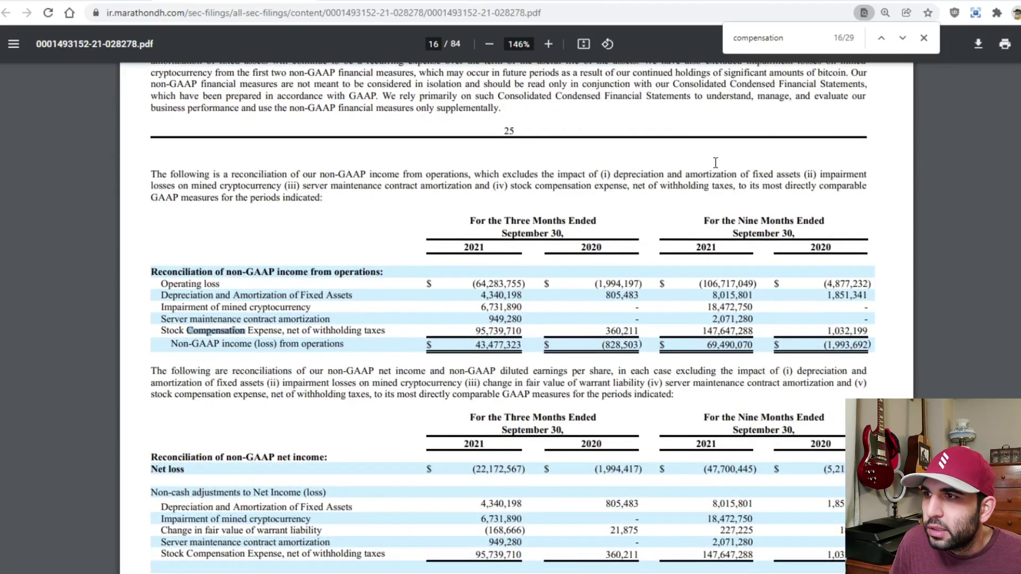
left_click(904, 39)
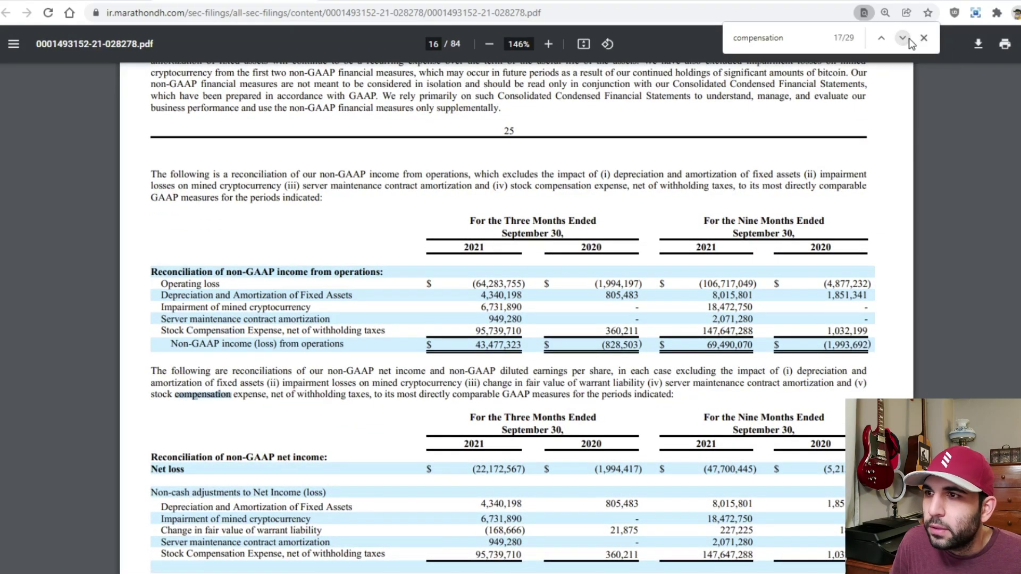
left_click(909, 40)
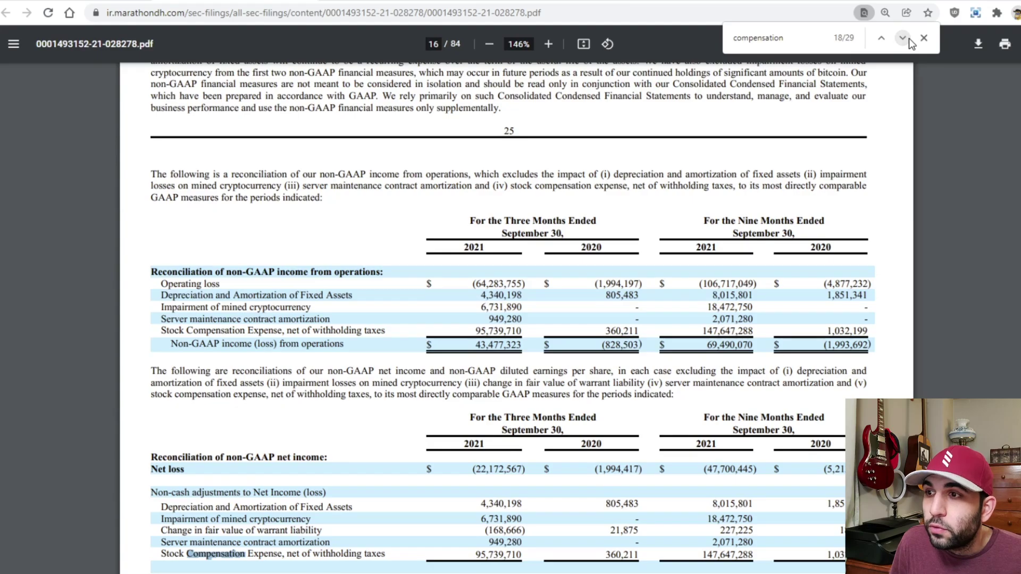
- Advance past the diluted earnings per share reconciliation to the "Compensation and related taxes" match in the Total Other Operating Expenses table
left_click(909, 39)
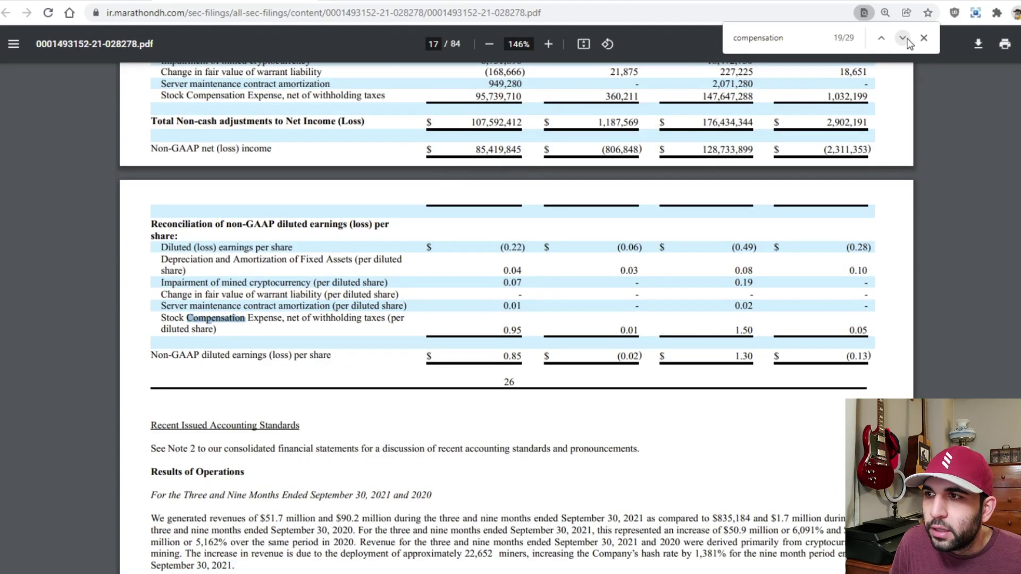
left_click(903, 38)
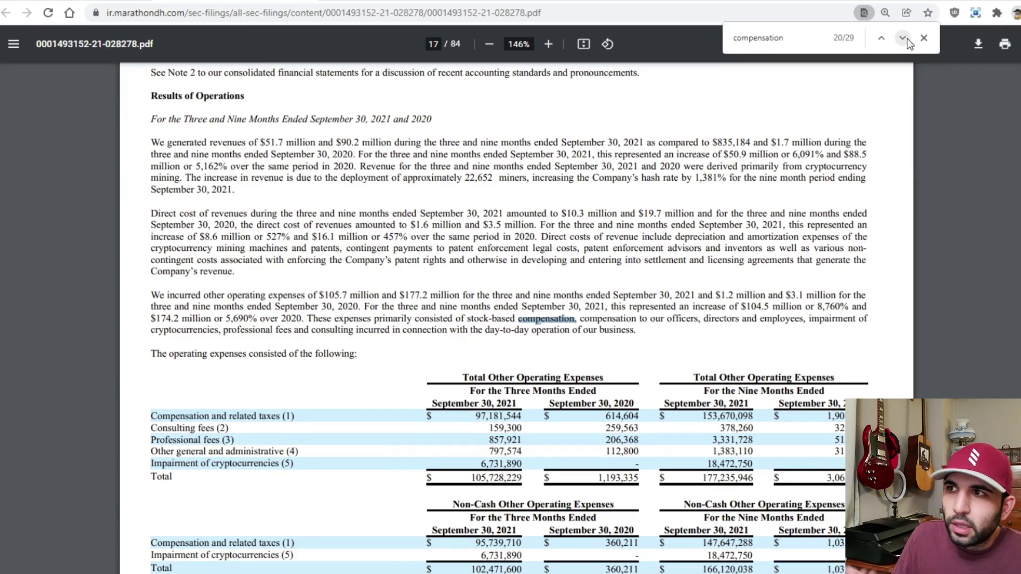
left_click(905, 38)
left_click(904, 38)
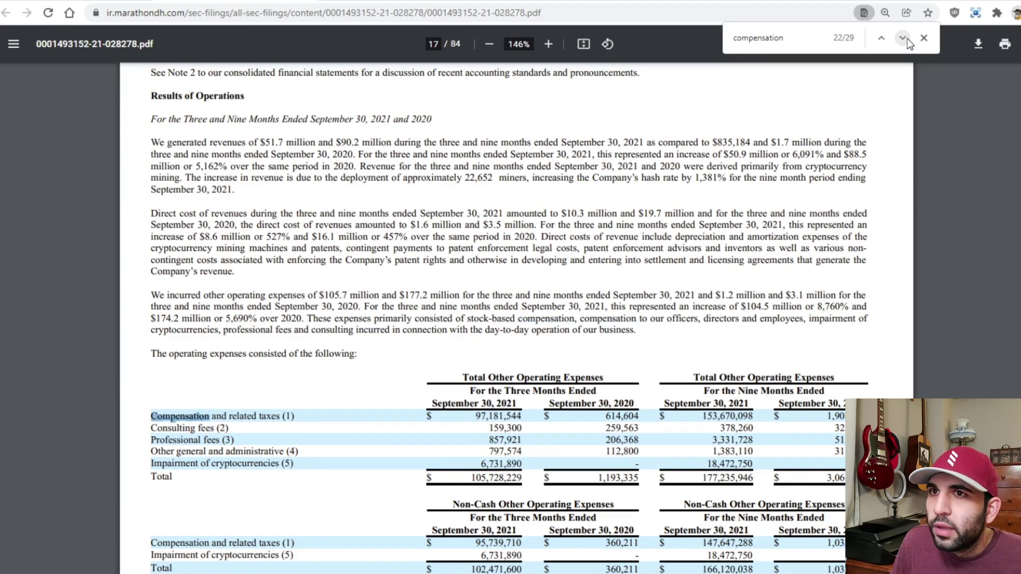